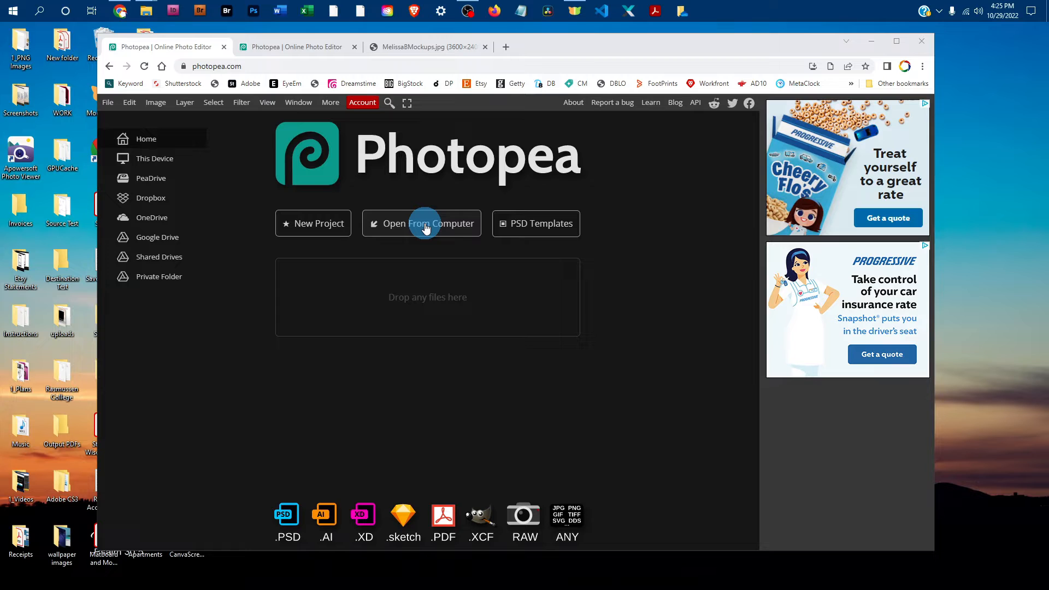
- Switch to the double-sided letter mockup and open the Design - Paper smart object in the Paper - Left group
{"action": "left_click", "coordinate": [273, 46]}
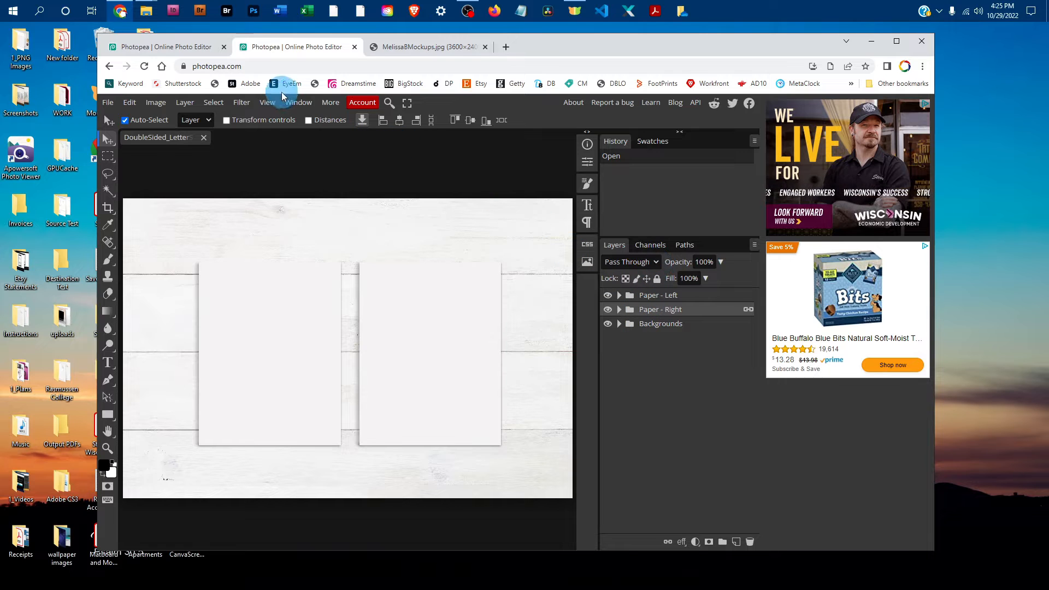
{"action": "left_click", "coordinate": [295, 103]}
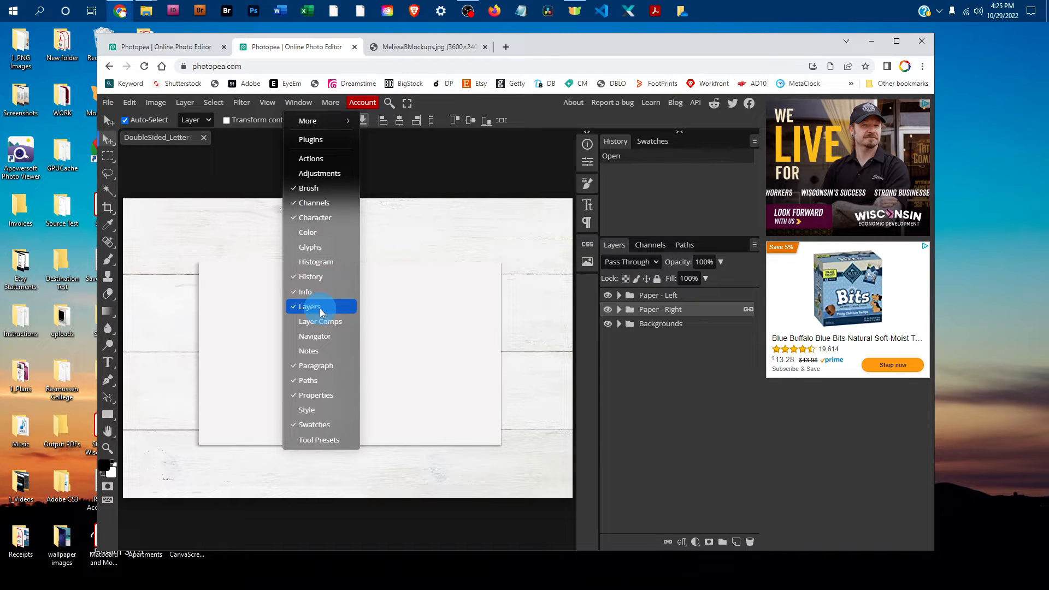
{"action": "left_click", "coordinate": [684, 355]}
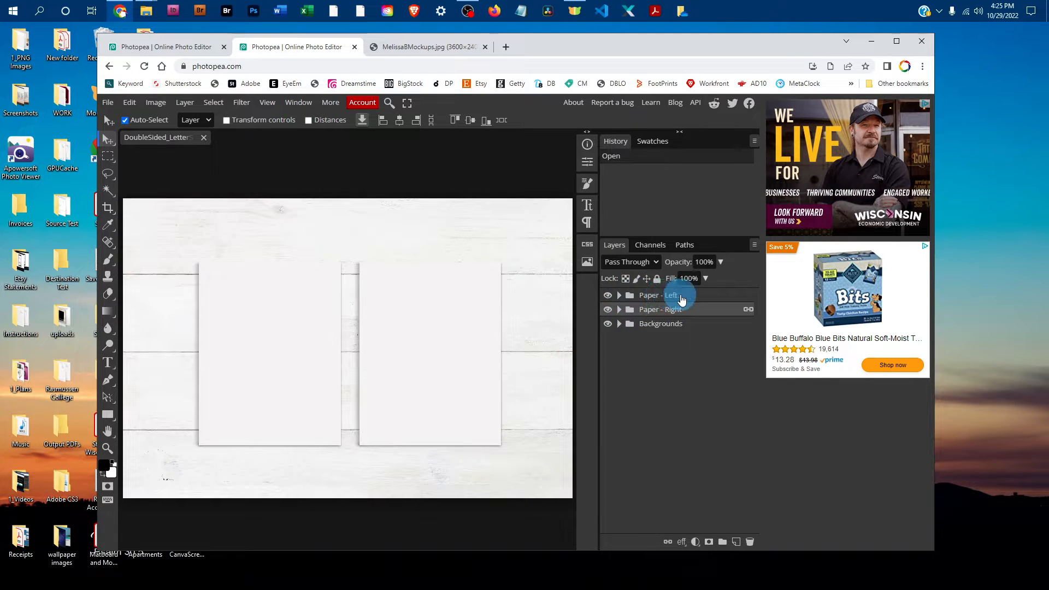
{"action": "left_click", "coordinate": [619, 296]}
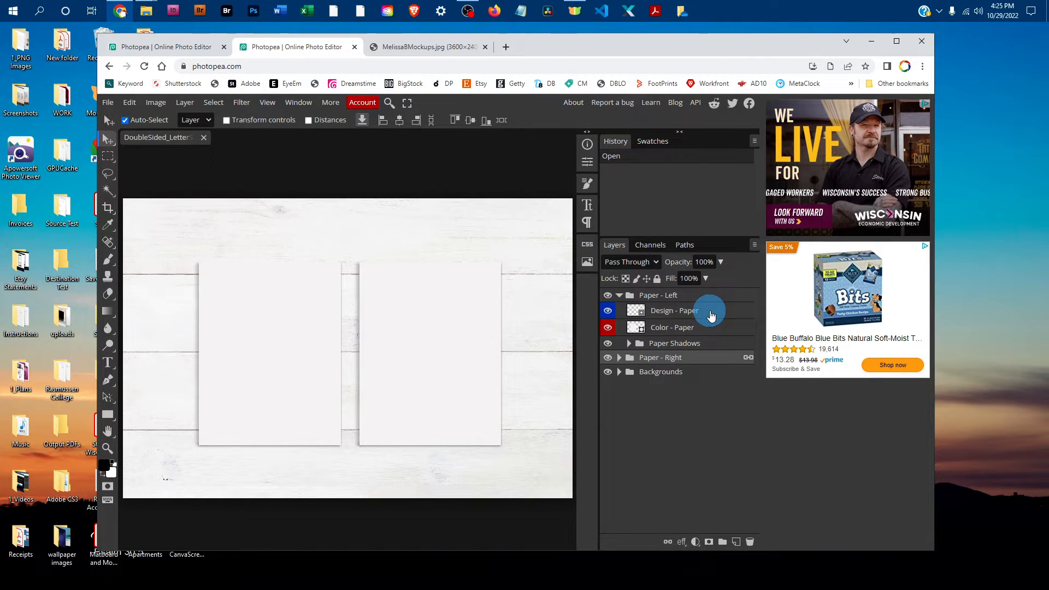
{"action": "double_click", "coordinate": [637, 312]}
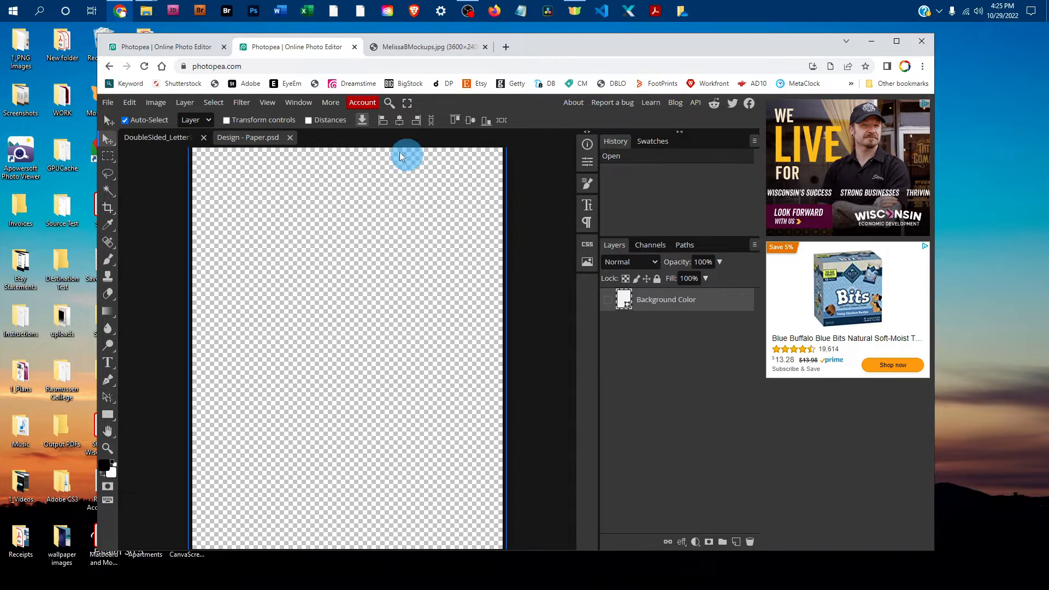
- Open the poster-1702636 image from the 1_Art folder
{"action": "left_click", "coordinate": [108, 104]}
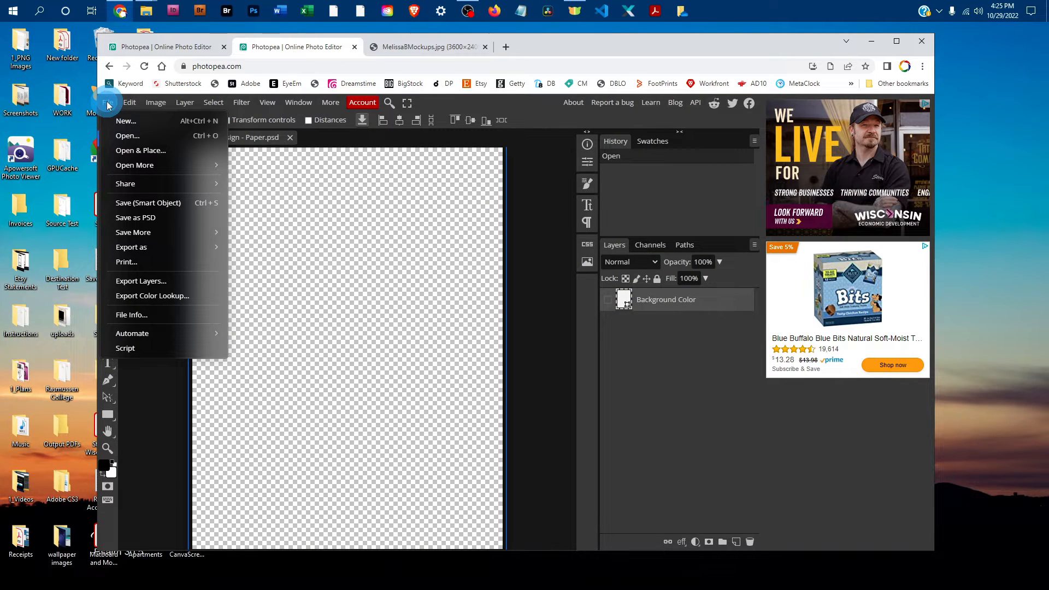
{"action": "left_click", "coordinate": [127, 136]}
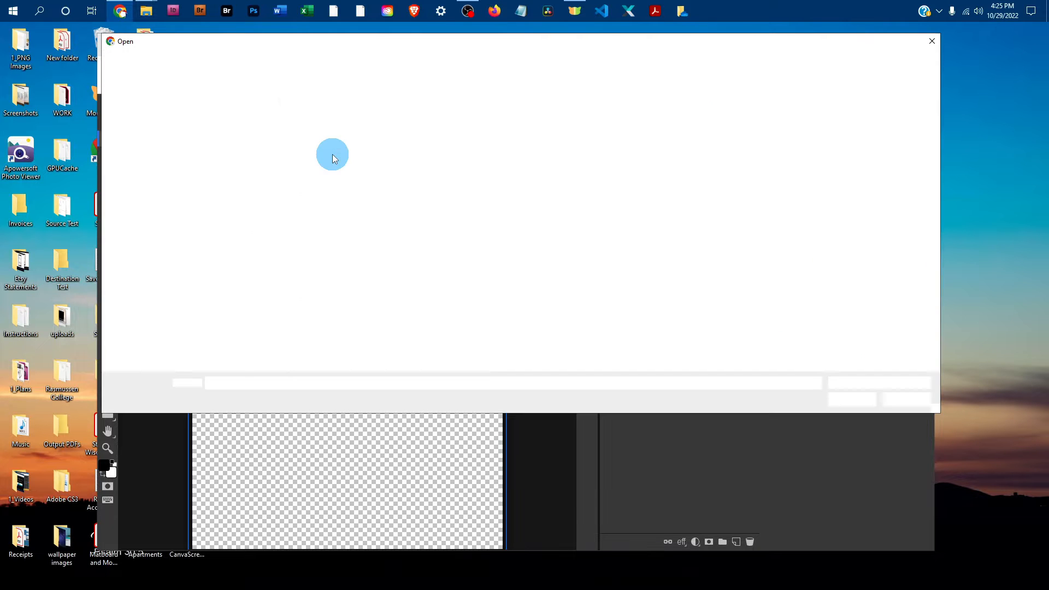
{"action": "scroll", "coordinate": [203, 205], "scroll_direction": "up", "scroll_amount": 5}
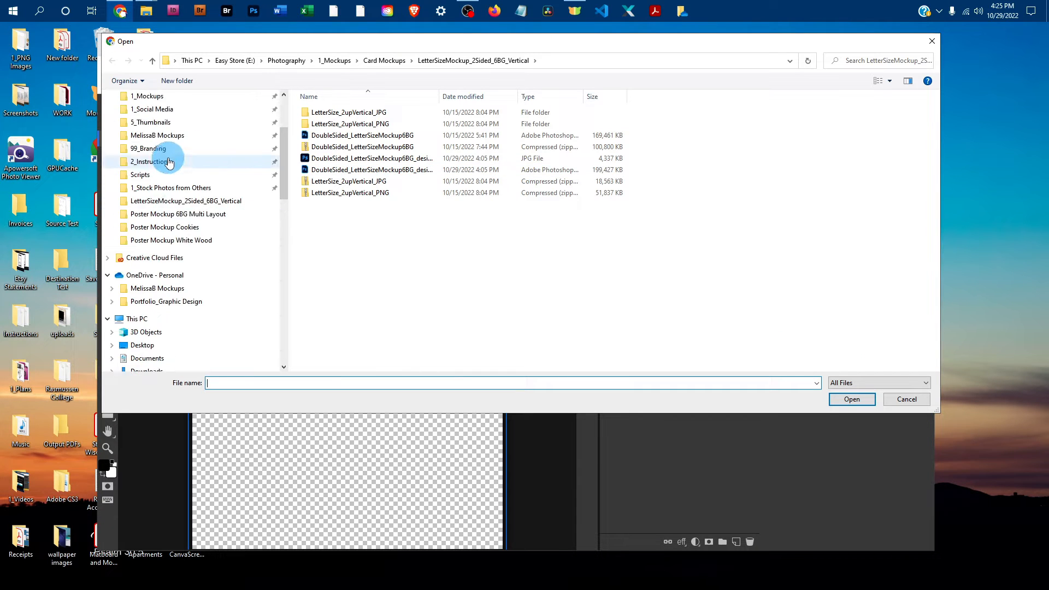
{"action": "left_click", "coordinate": [140, 170]}
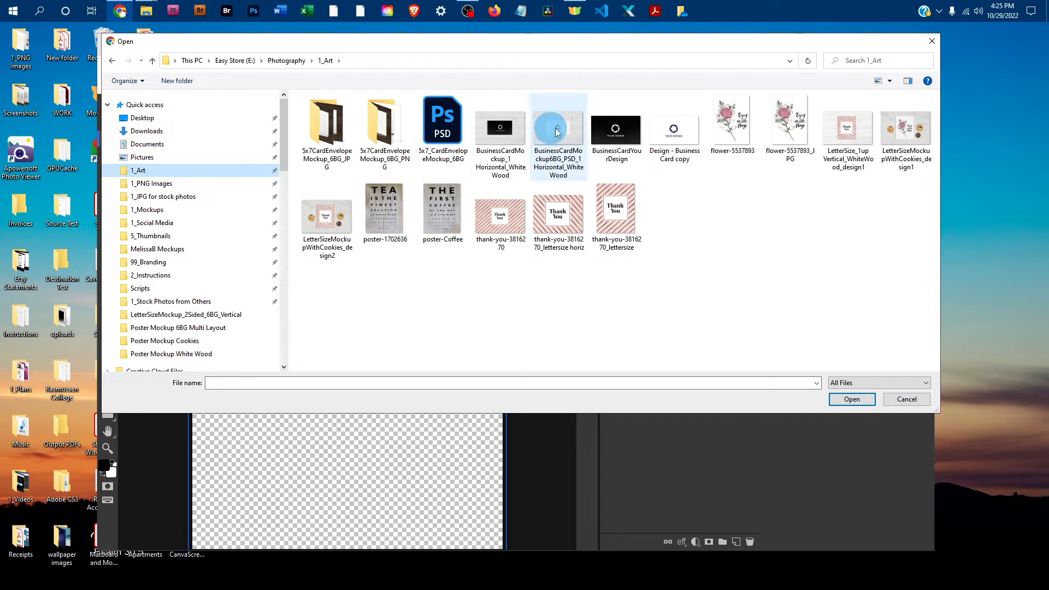
{"action": "left_click", "coordinate": [407, 213]}
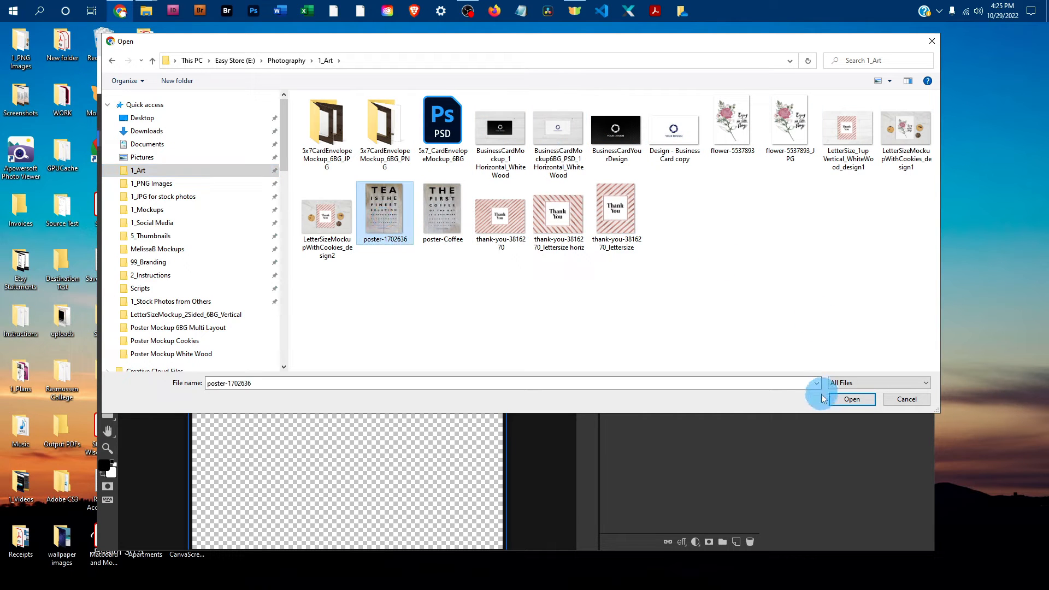
{"action": "left_click", "coordinate": [841, 401]}
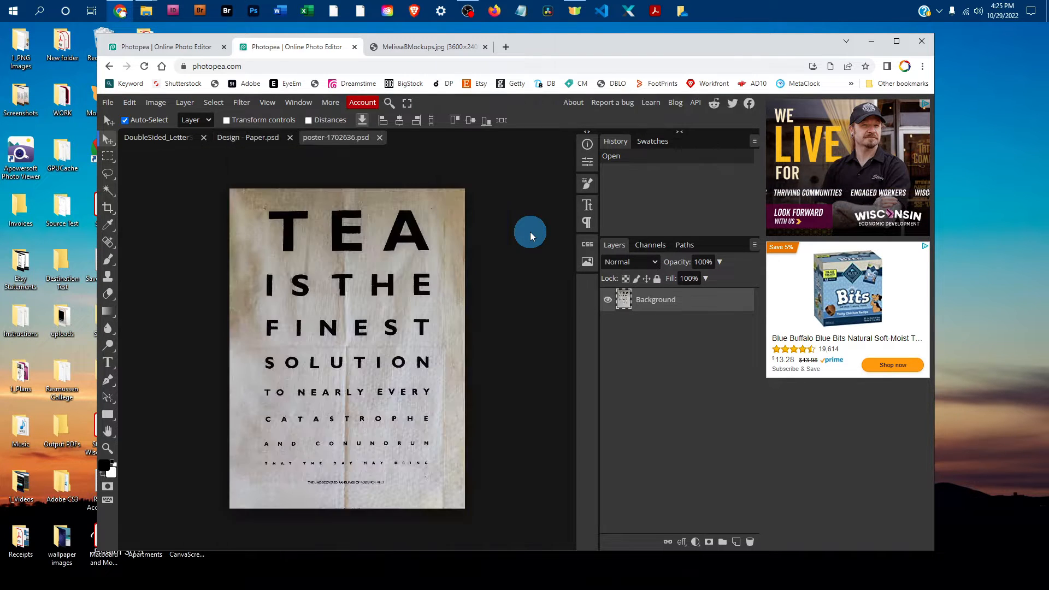
- Copy the entire tea poster image and paste it into the Design - Paper document
{"action": "left_click", "coordinate": [212, 102]}
{"action": "left_click", "coordinate": [223, 121]}
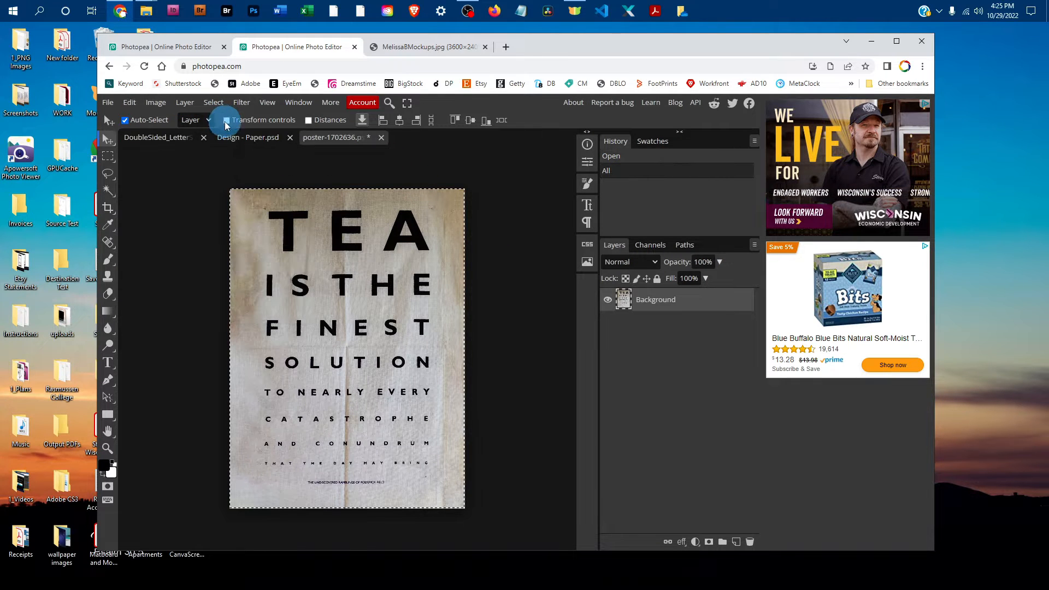
{"action": "left_click", "coordinate": [129, 103]}
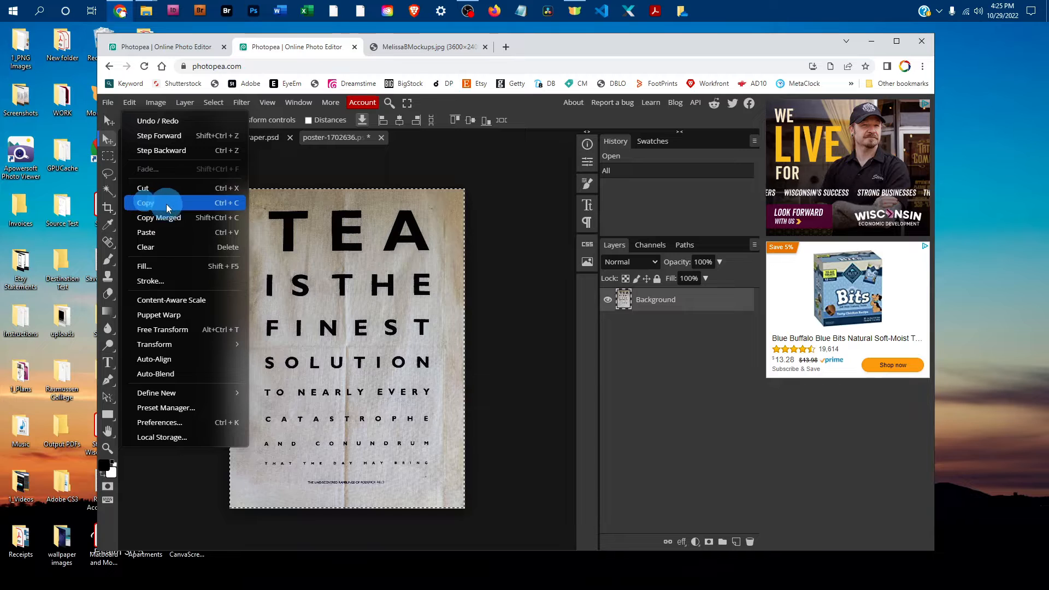
{"action": "left_click", "coordinate": [187, 203]}
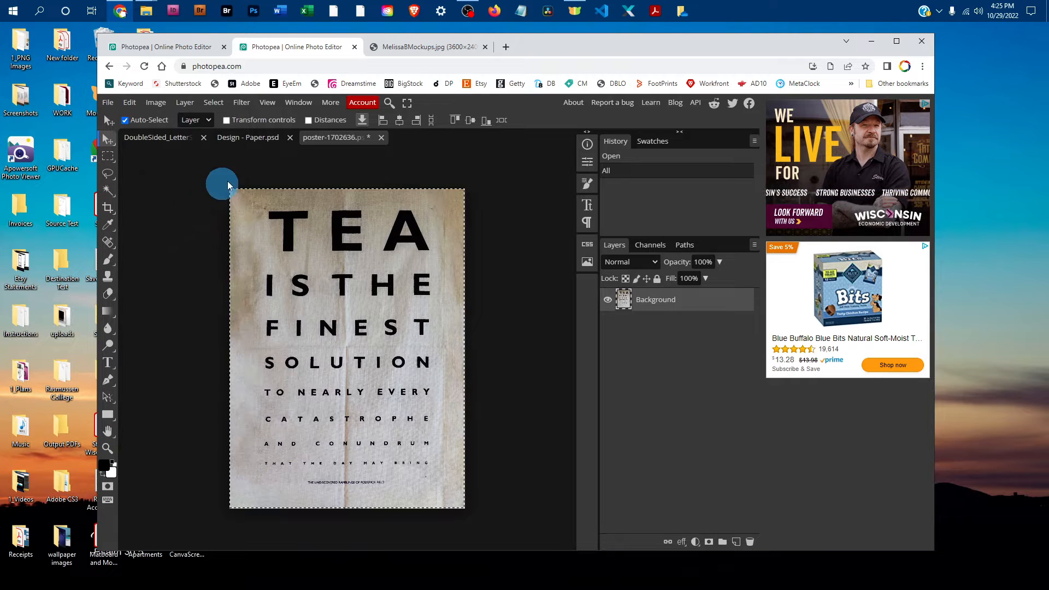
{"action": "left_click", "coordinate": [256, 140]}
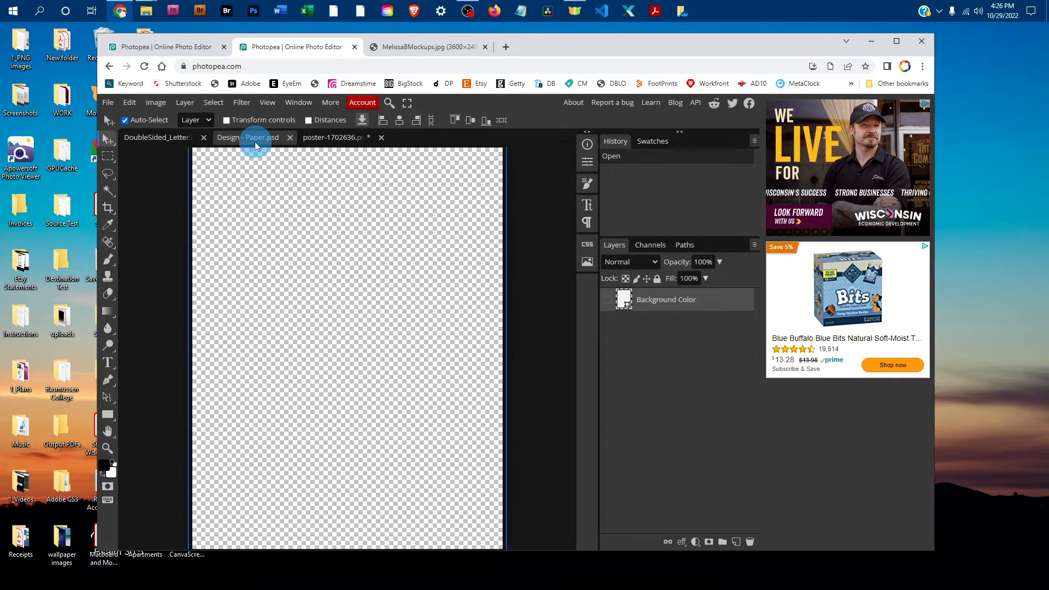
{"action": "left_click", "coordinate": [127, 103]}
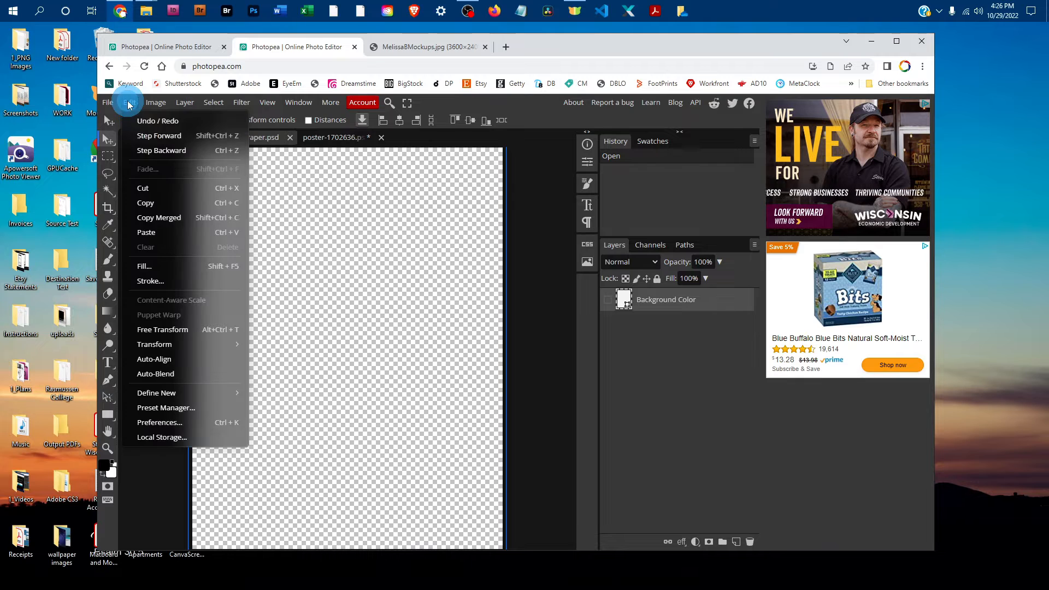
{"action": "left_click", "coordinate": [162, 231]}
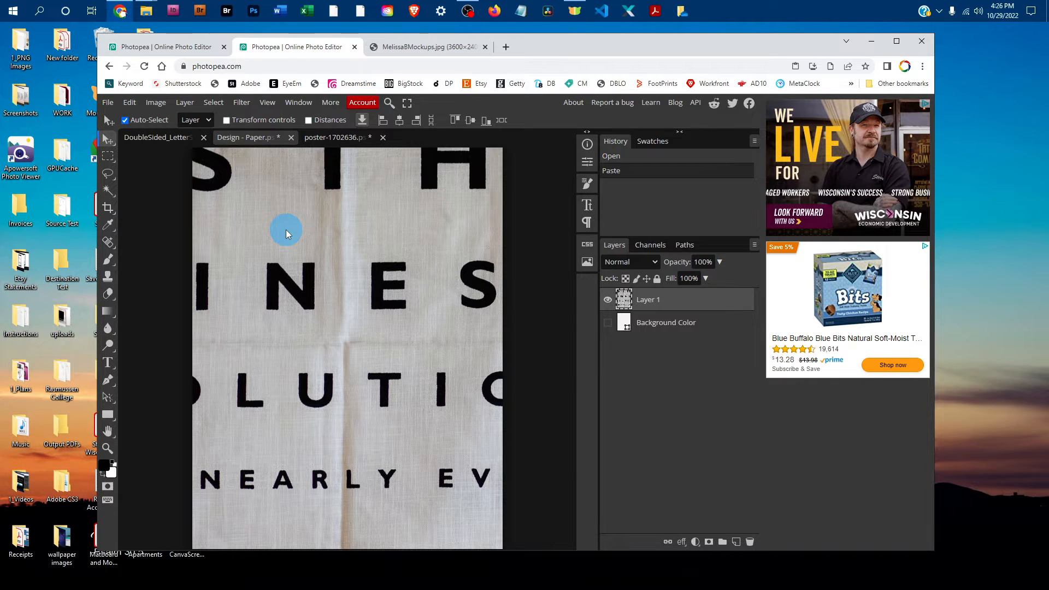
- Scale the pasted tea poster proportionally to about 44% with Free Transform so it covers the whole page
{"action": "key", "text": "ctrl+minus"}
{"action": "key", "text": "ctrl+minus"}
{"action": "key", "text": "ctrl+minus"}
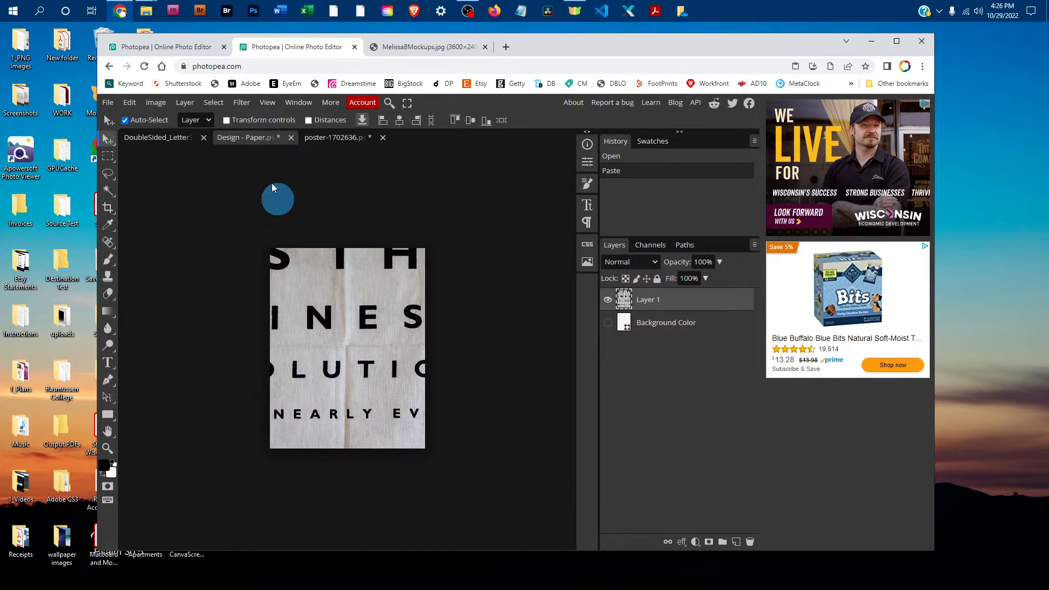
{"action": "left_click", "coordinate": [136, 105]}
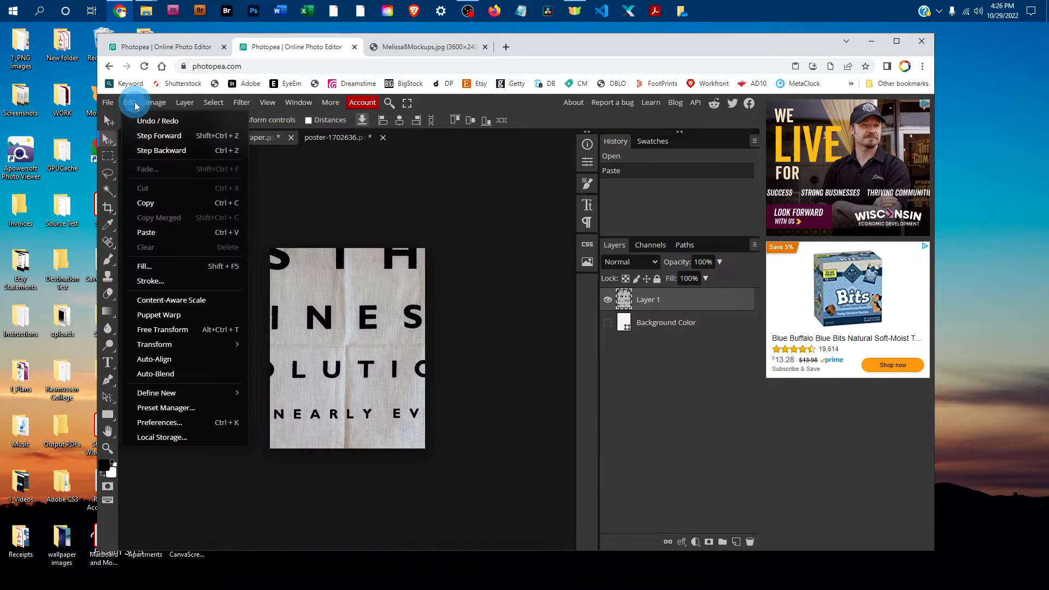
{"action": "left_click", "coordinate": [189, 331]}
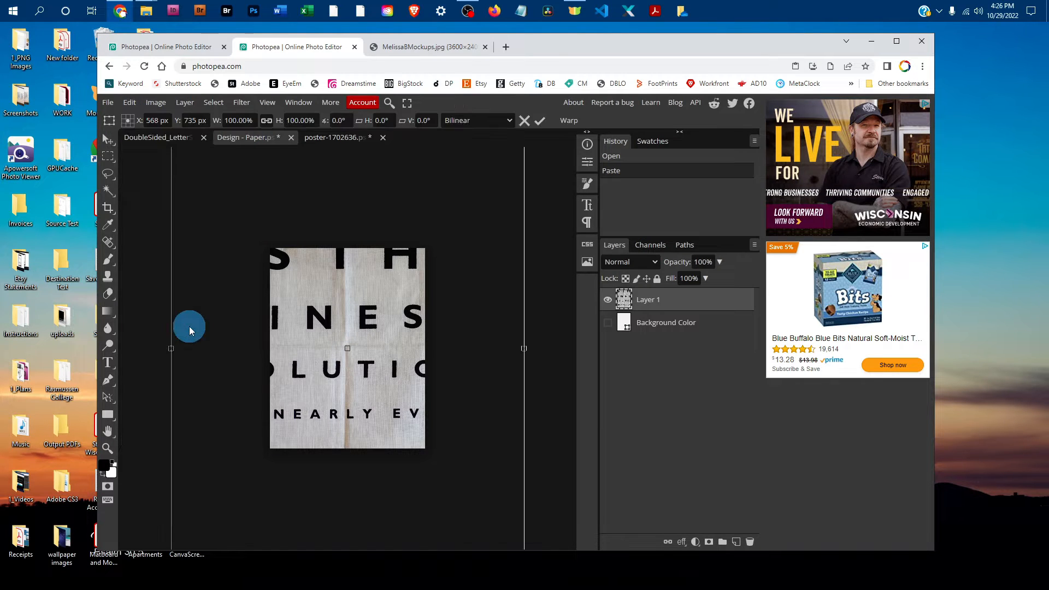
{"action": "key", "text": "ctrl+minus"}
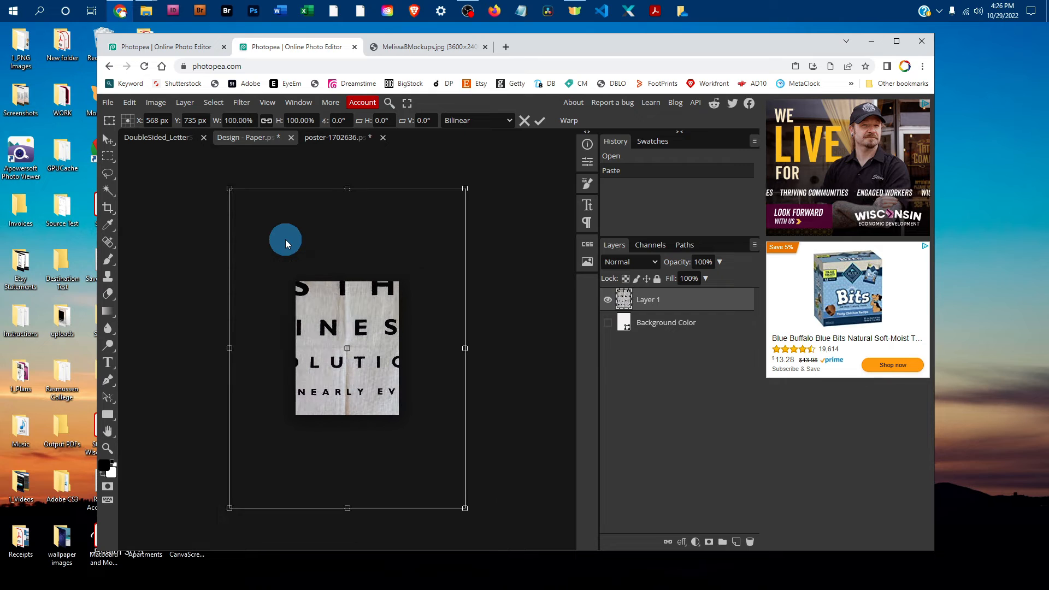
{"action": "left_click_drag", "start_coordinate": [465, 190], "coordinate": [399, 235]}
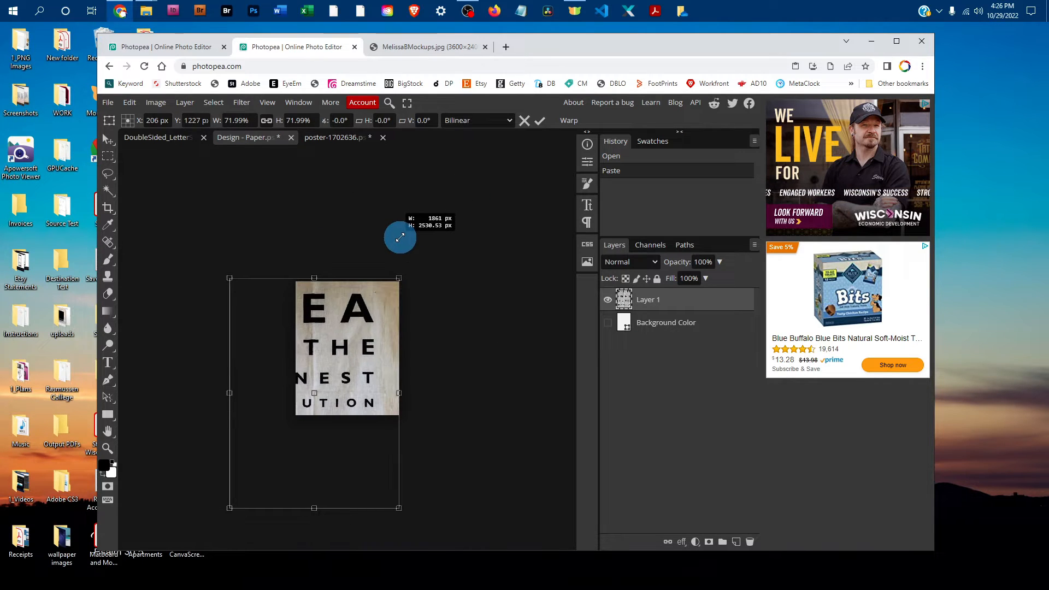
{"action": "left_click_drag", "start_coordinate": [234, 507], "coordinate": [294, 468]}
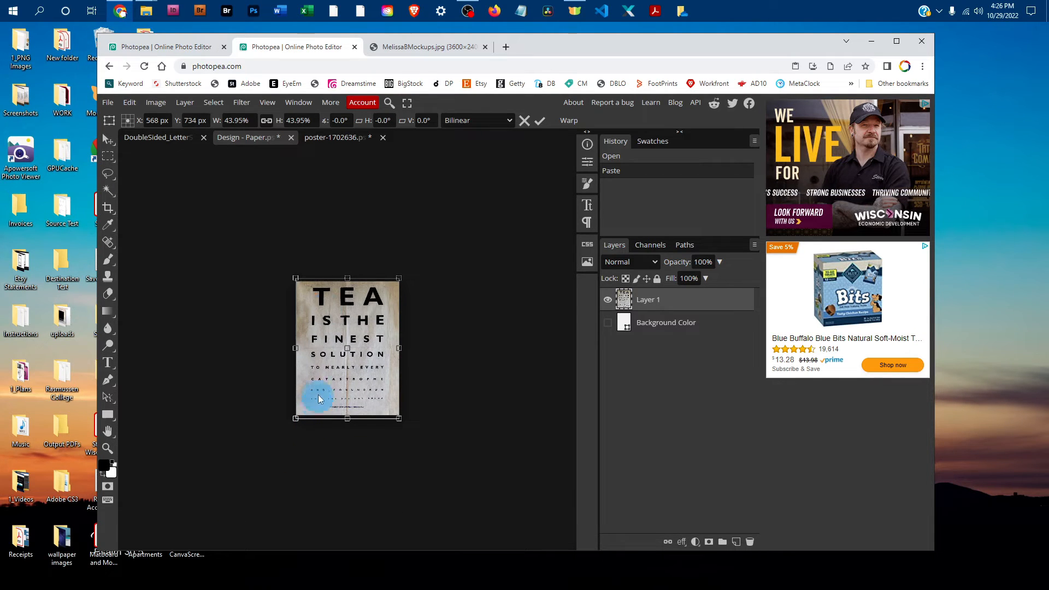
- Save the Design - Paper smart object, and close it together with the poster-1702636 document
{"action": "left_click", "coordinate": [107, 104]}
{"action": "left_click", "coordinate": [172, 204]}
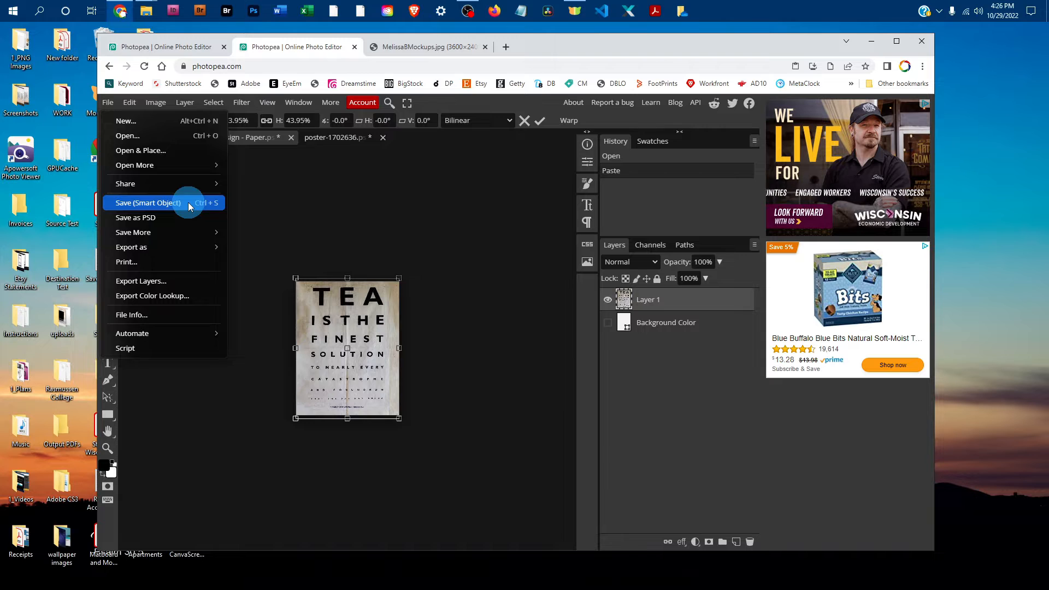
{"action": "left_click", "coordinate": [188, 202]}
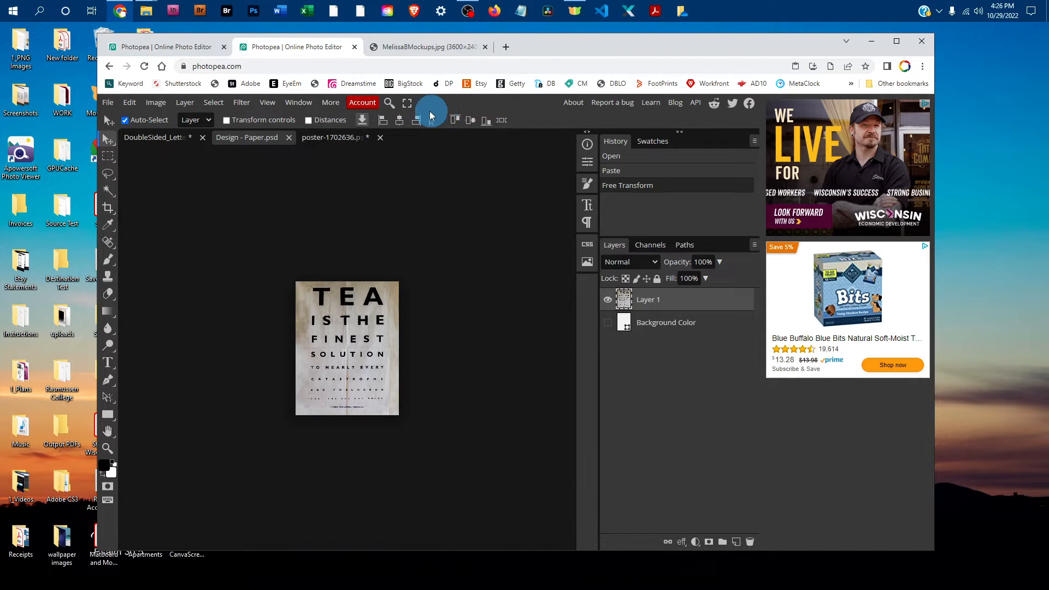
{"action": "left_click", "coordinate": [289, 137]}
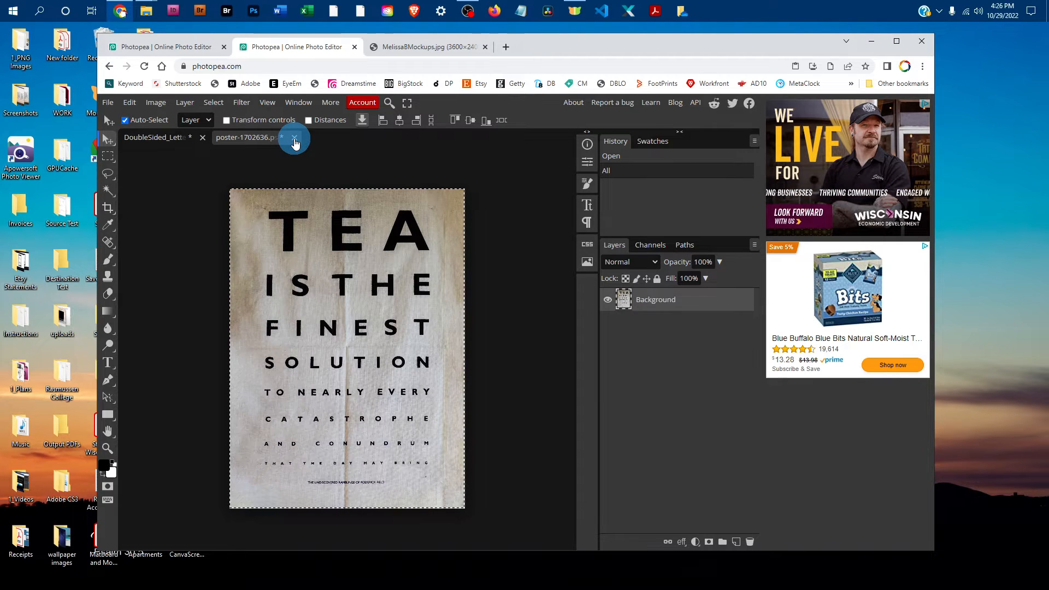
{"action": "left_click", "coordinate": [294, 143]}
{"action": "left_click", "coordinate": [571, 138]}
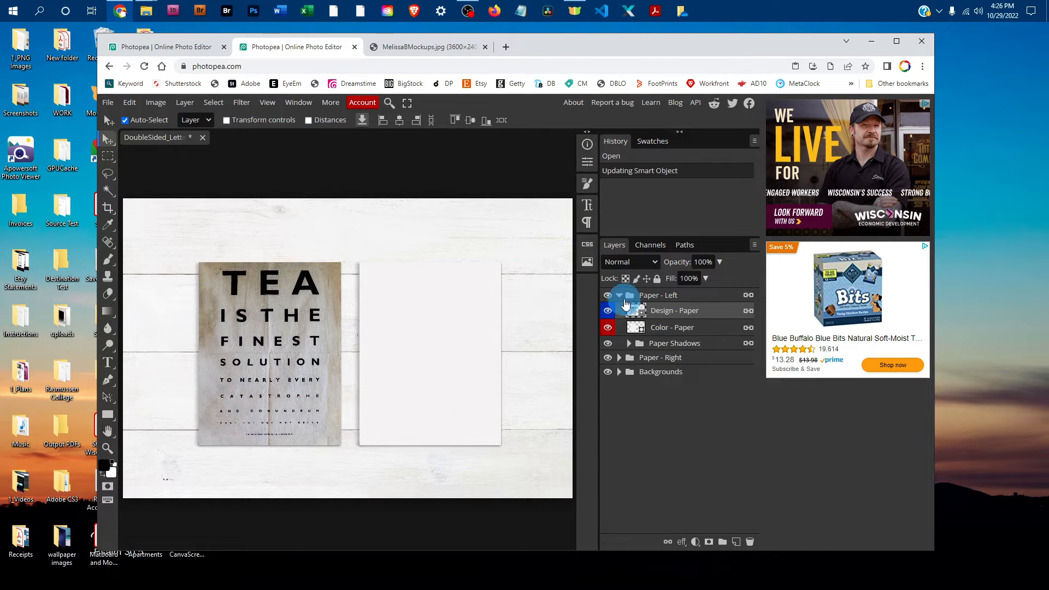
- Open the Design - Paper smart object in the Paper - Right group, and open the poster-Coffee image from the 1_Art folder
{"action": "left_click", "coordinate": [620, 358]}
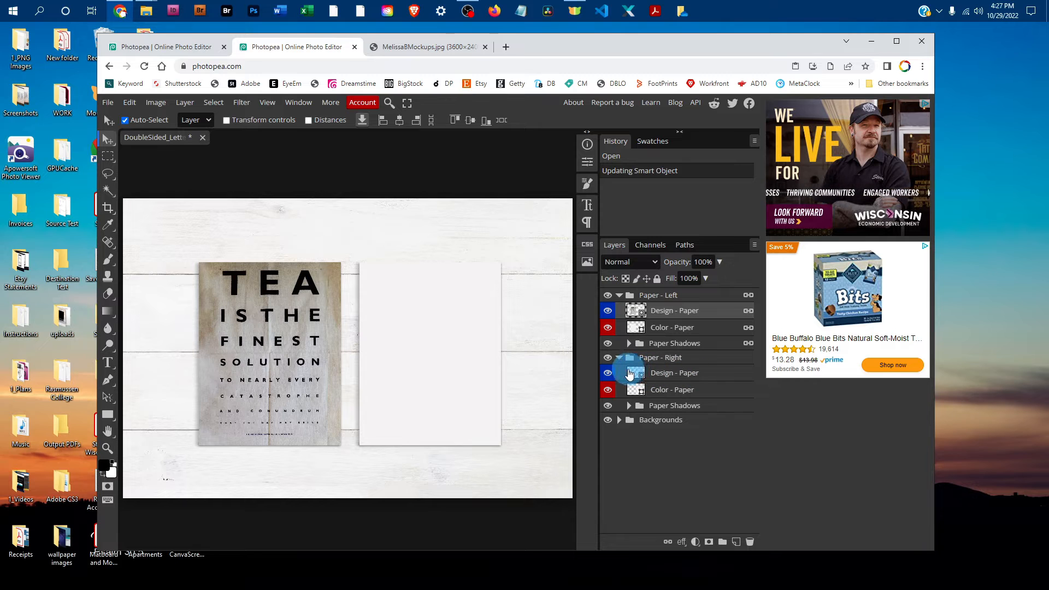
{"action": "double_click", "coordinate": [641, 375]}
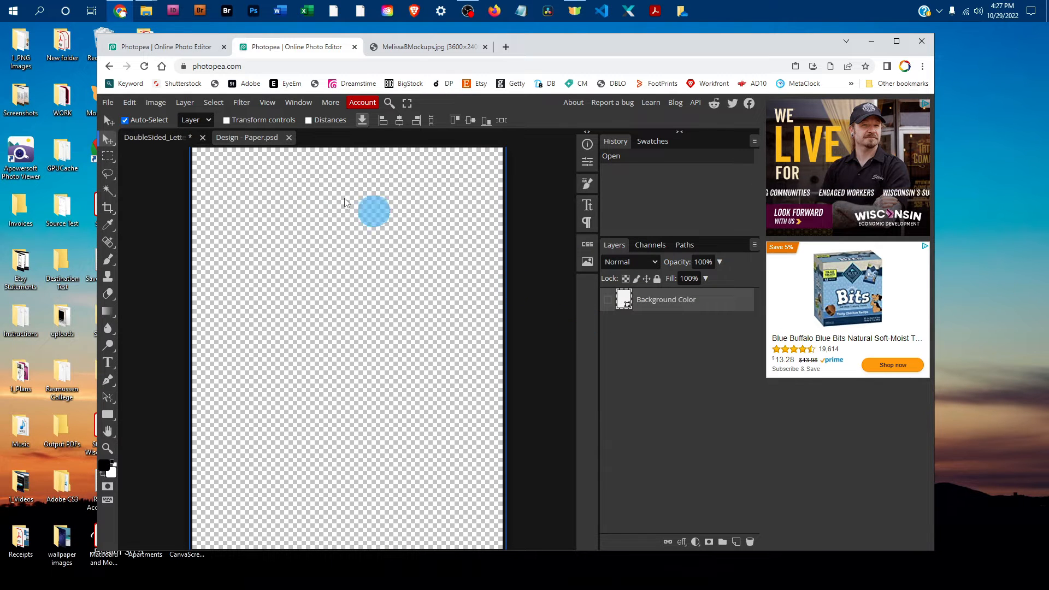
{"action": "left_click", "coordinate": [109, 103]}
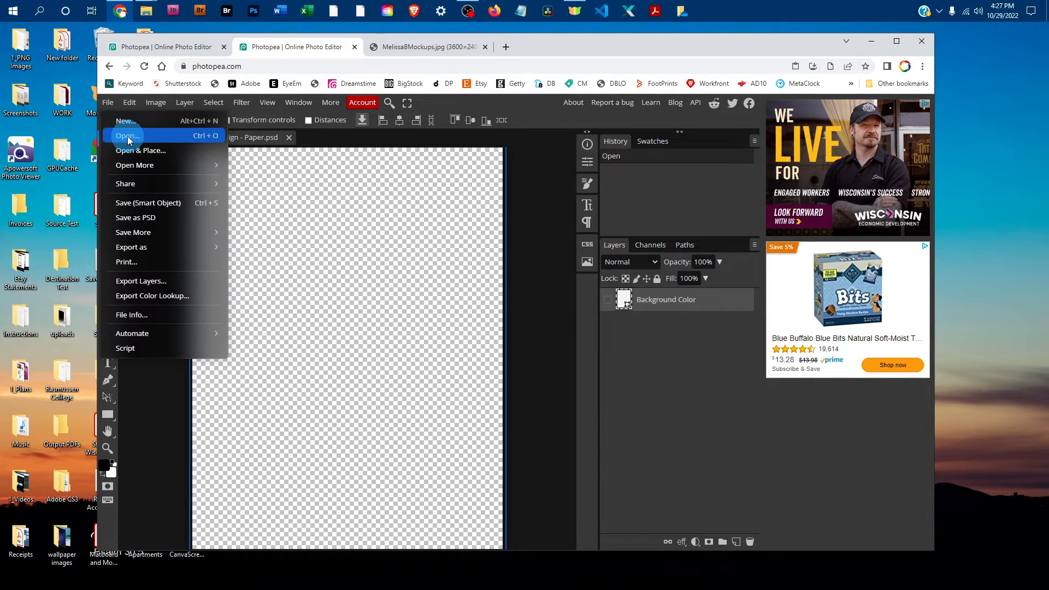
{"action": "left_click", "coordinate": [319, 166]}
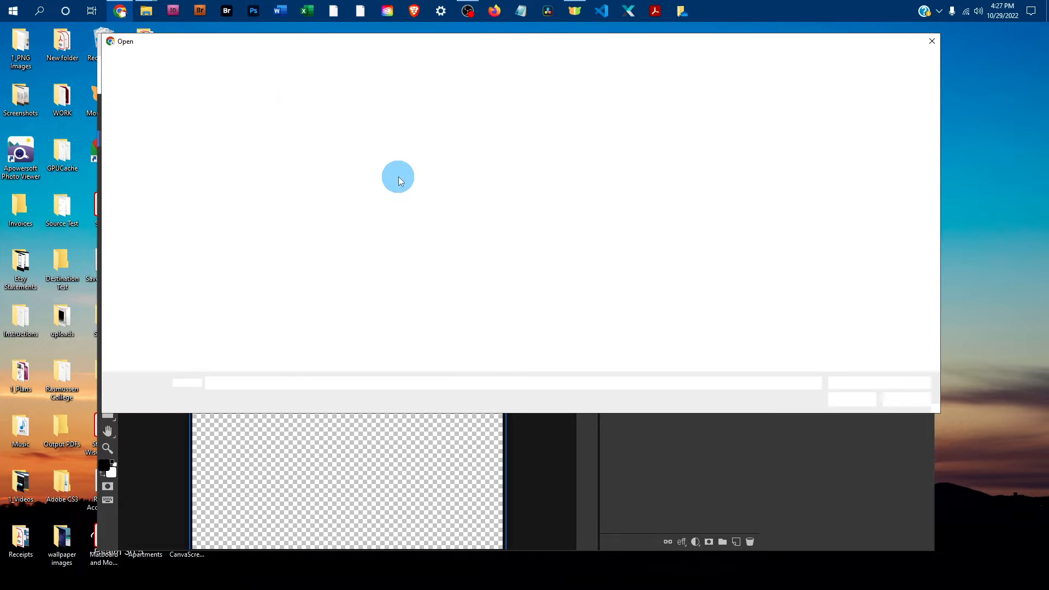
{"action": "left_click", "coordinate": [443, 209]}
{"action": "left_click", "coordinate": [852, 400]}
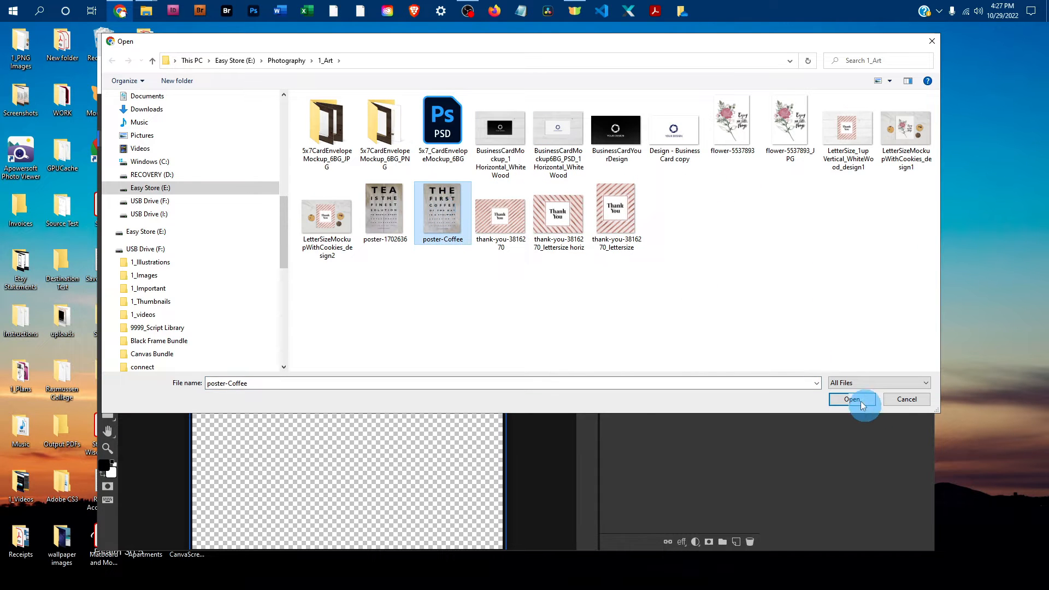
{"action": "left_click", "coordinate": [323, 205]}
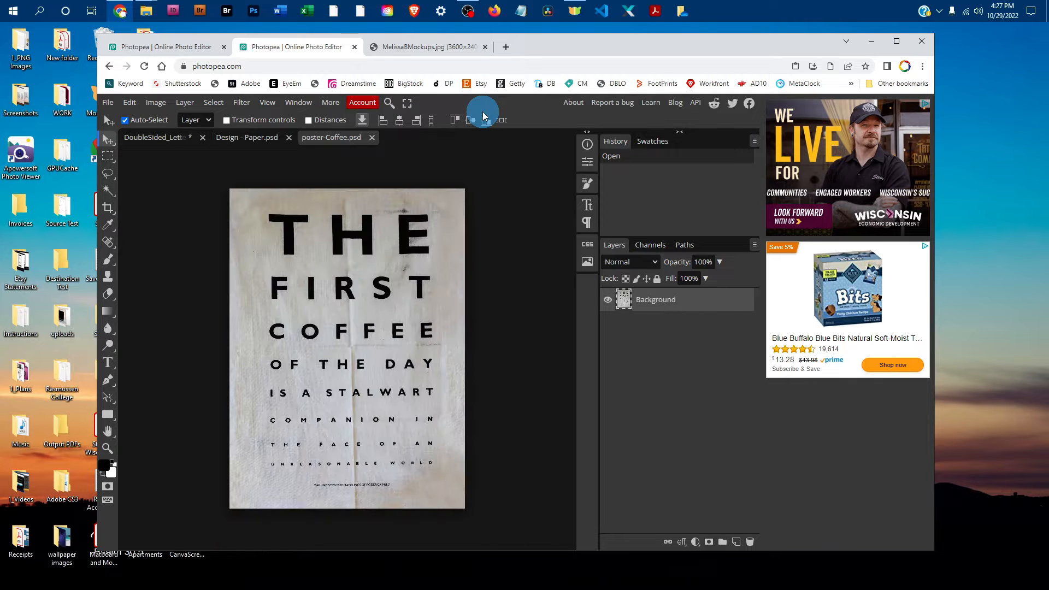
- Copy the entire coffee poster image and paste it into the Design - Paper document
{"action": "left_click", "coordinate": [204, 104]}
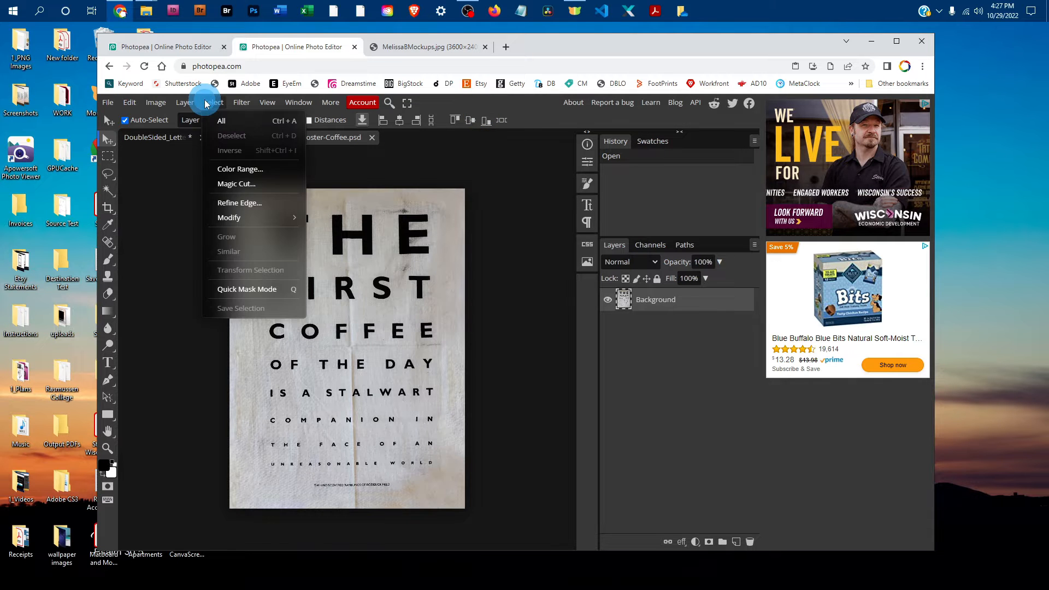
{"action": "key", "text": "ctrl+a"}
{"action": "left_click", "coordinate": [129, 104]}
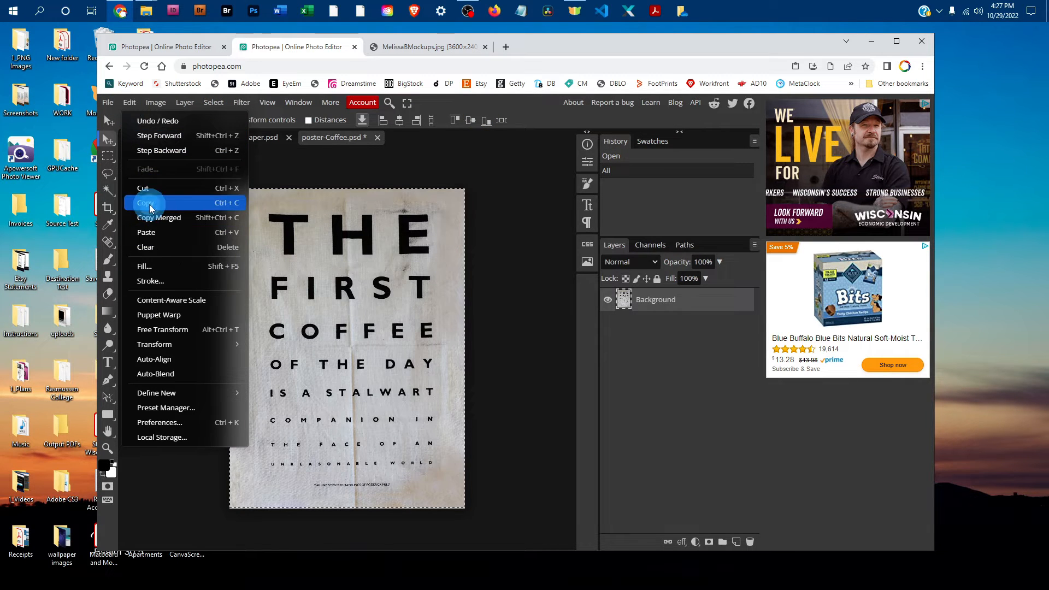
{"action": "left_click", "coordinate": [272, 141]}
{"action": "left_click", "coordinate": [261, 140]}
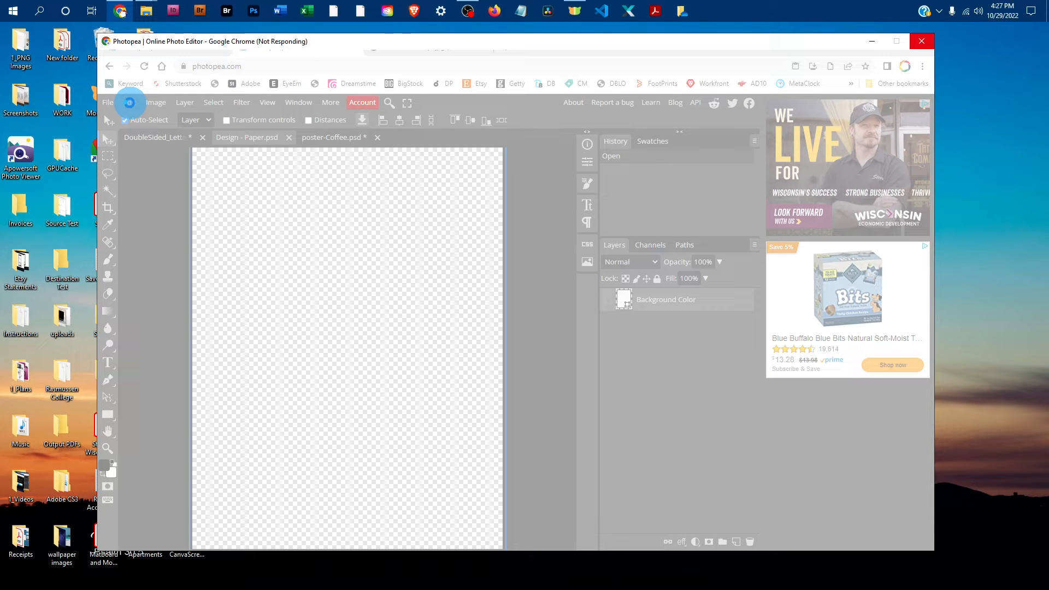
{"action": "left_click", "coordinate": [129, 102]}
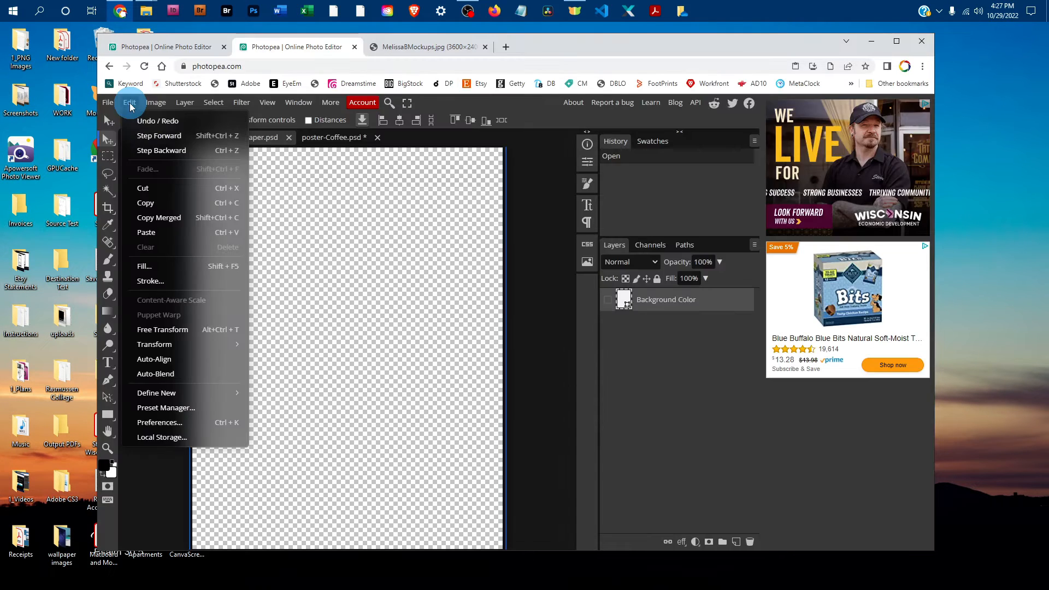
{"action": "left_click", "coordinate": [168, 237]}
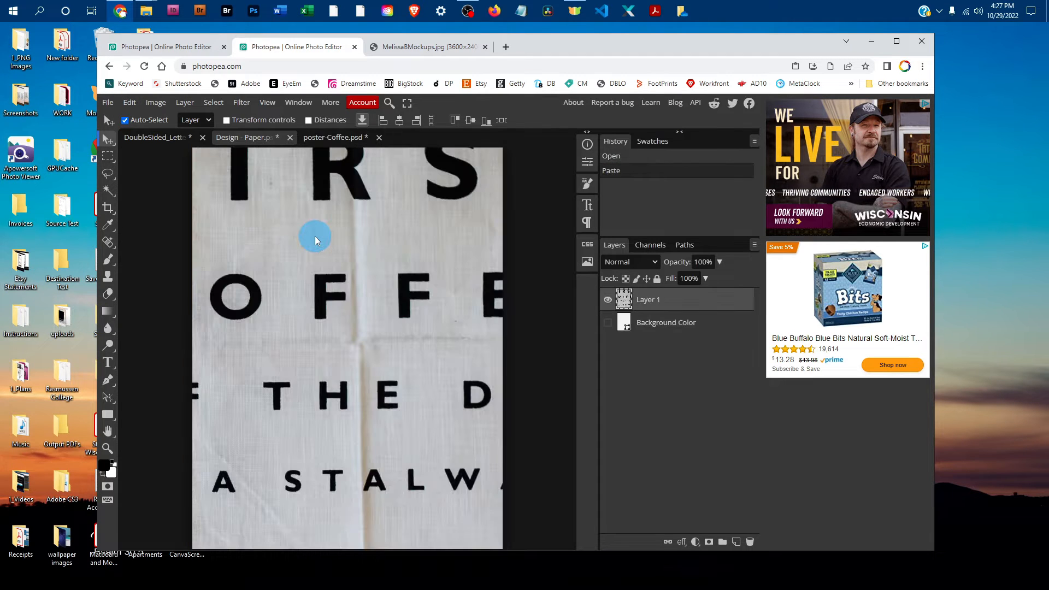
- Scale the pasted coffee poster proportionally to about 46% with Free Transform and position it to cover the whole page
{"action": "key", "text": "ctrl+minus"}
{"action": "key", "text": "ctrl+minus"}
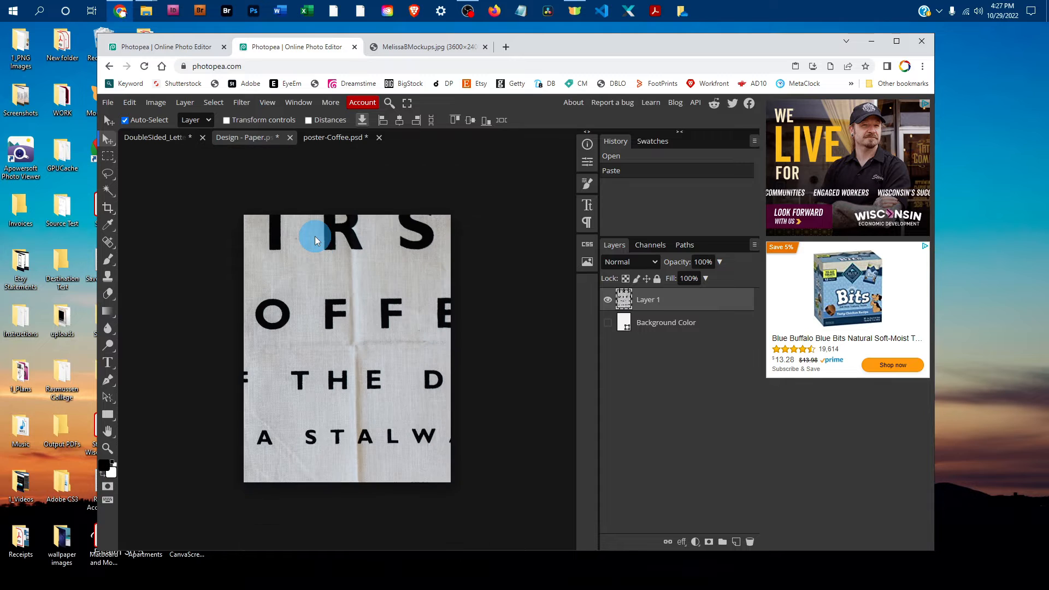
{"action": "left_click", "coordinate": [128, 103]}
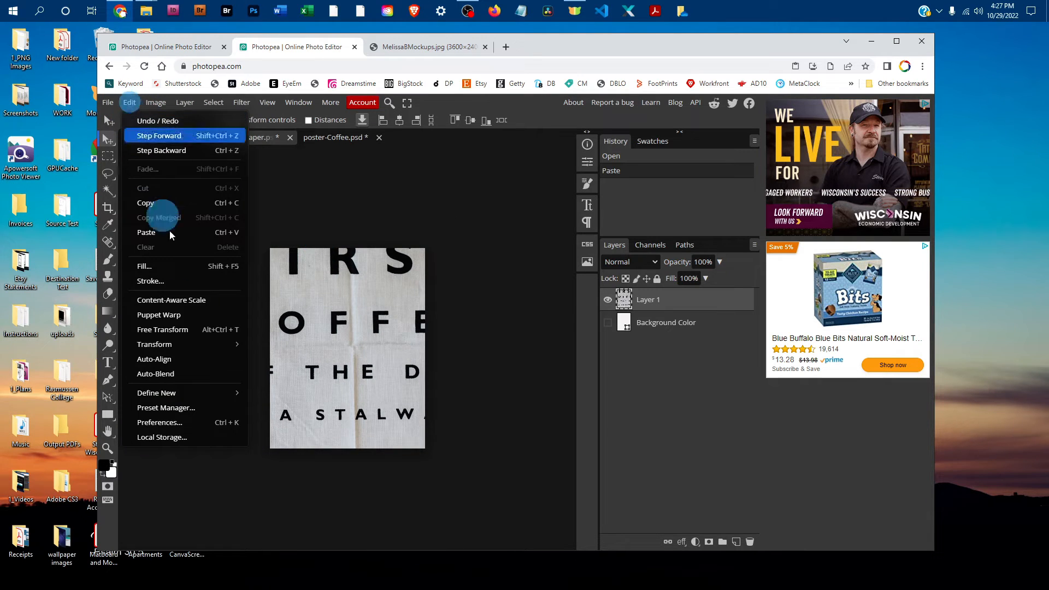
{"action": "left_click", "coordinate": [186, 329]}
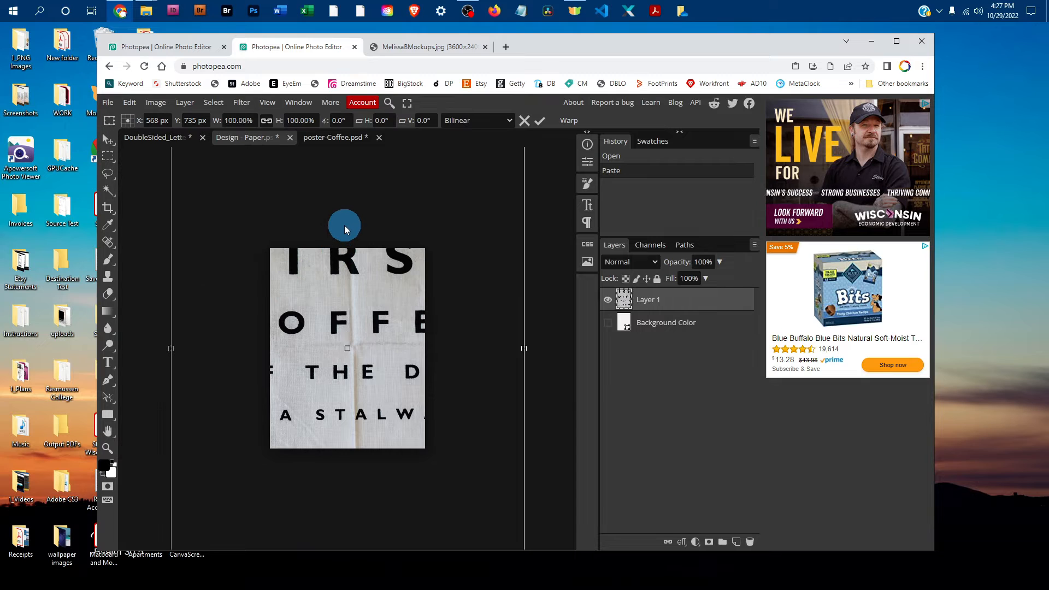
{"action": "key", "text": "ctrl+minus"}
{"action": "left_click_drag", "start_coordinate": [238, 183], "coordinate": [291, 246]}
{"action": "left_click_drag", "start_coordinate": [462, 507], "coordinate": [401, 435]}
{"action": "left_click_drag", "start_coordinate": [339, 320], "coordinate": [342, 323]}
- Save the Design - Paper smart object, and close it together with the poster-Coffee document
{"action": "left_click", "coordinate": [109, 103]}
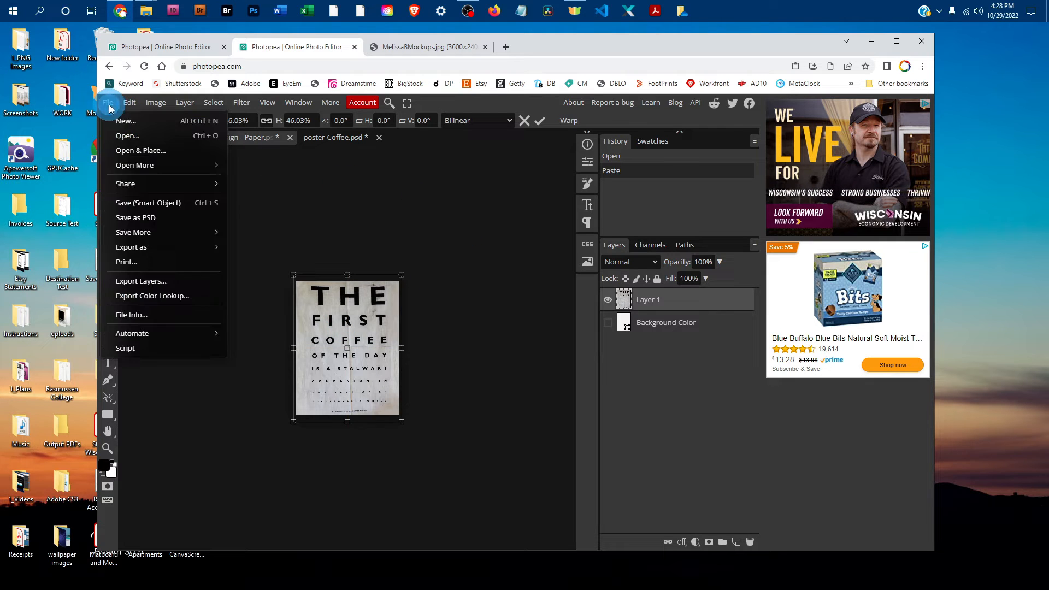
{"action": "left_click", "coordinate": [173, 203]}
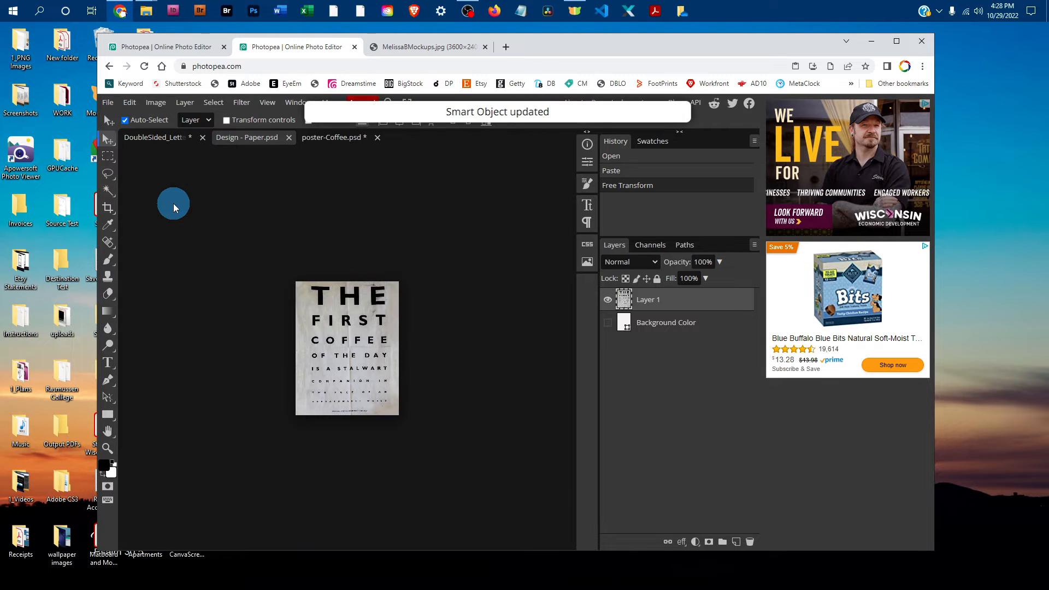
{"action": "left_click", "coordinate": [289, 138]}
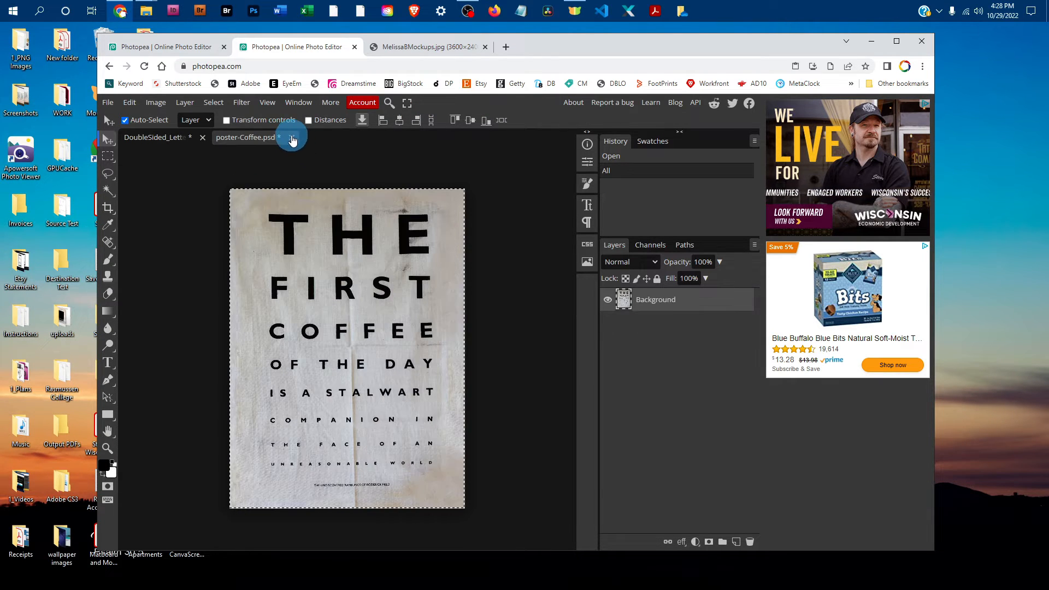
{"action": "left_click", "coordinate": [292, 138]}
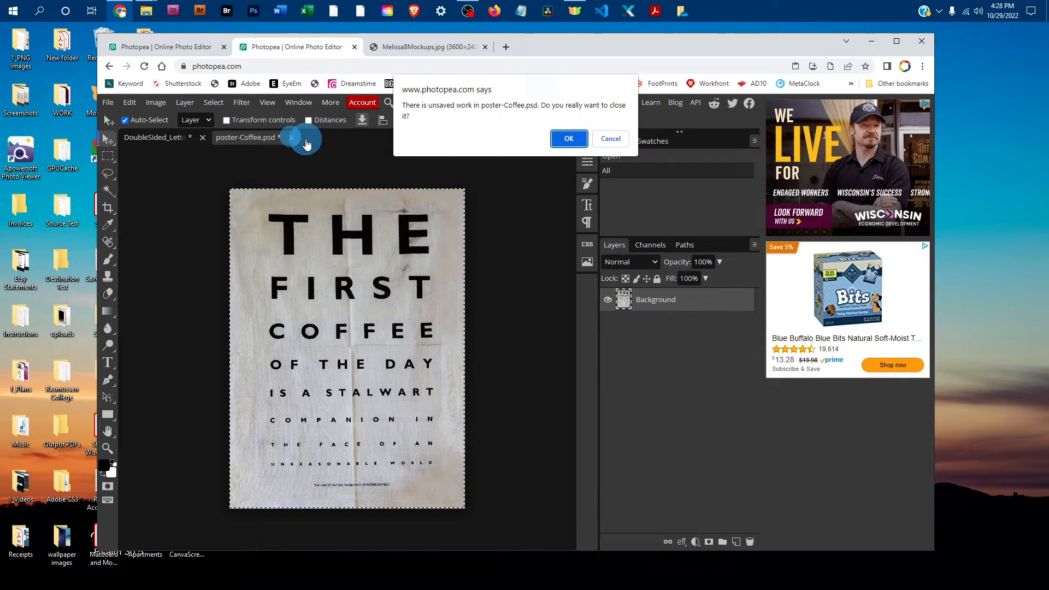
{"action": "left_click", "coordinate": [561, 140]}
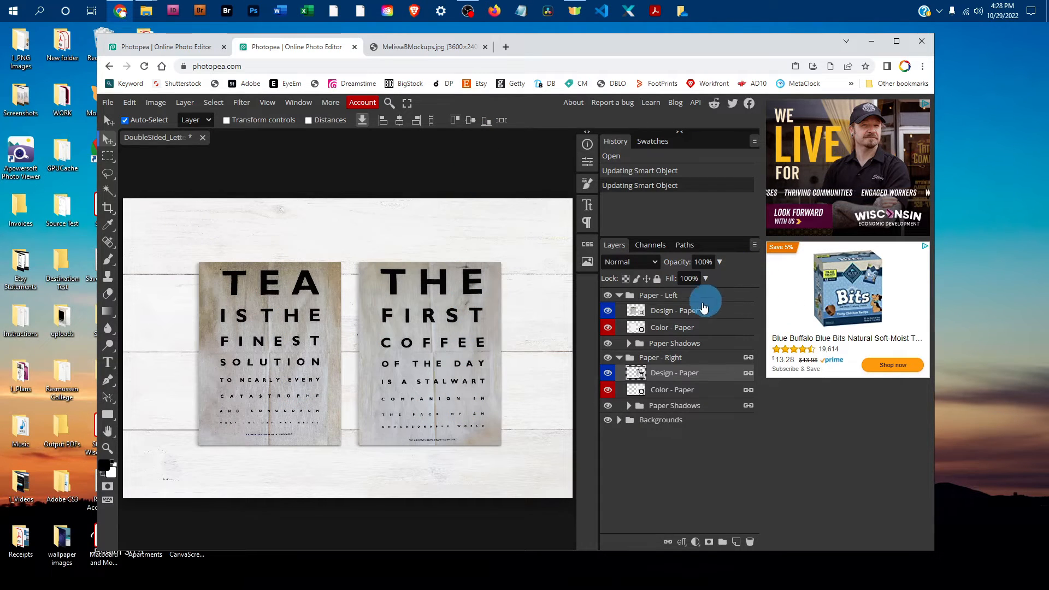
- Hide the Design - Paper layer in the Paper - Left group and set that group's Color - Paper fill to teal 649fa3
{"action": "left_click", "coordinate": [607, 311]}
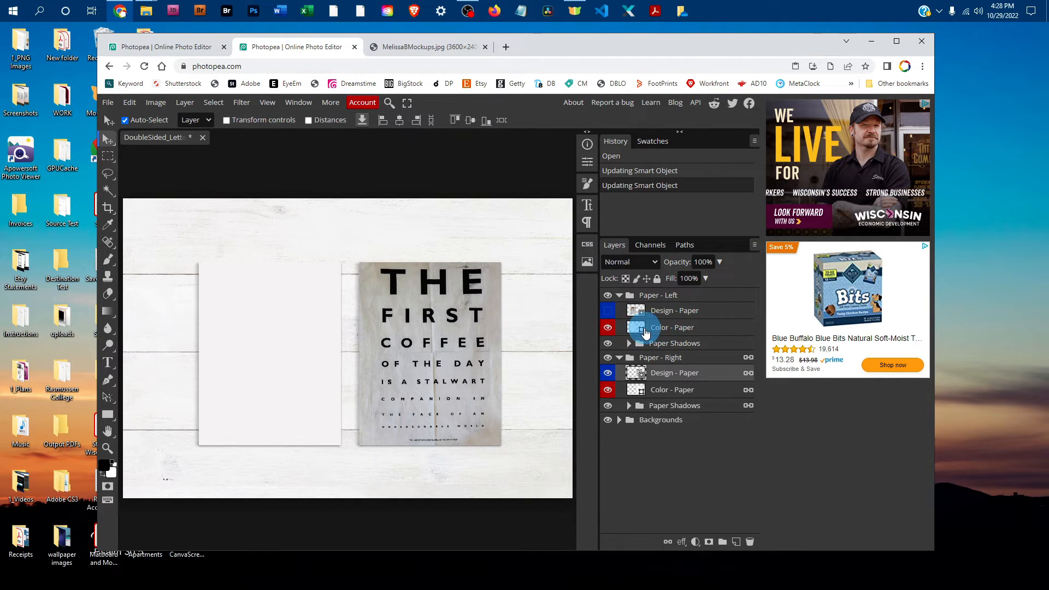
{"action": "left_click", "coordinate": [660, 330]}
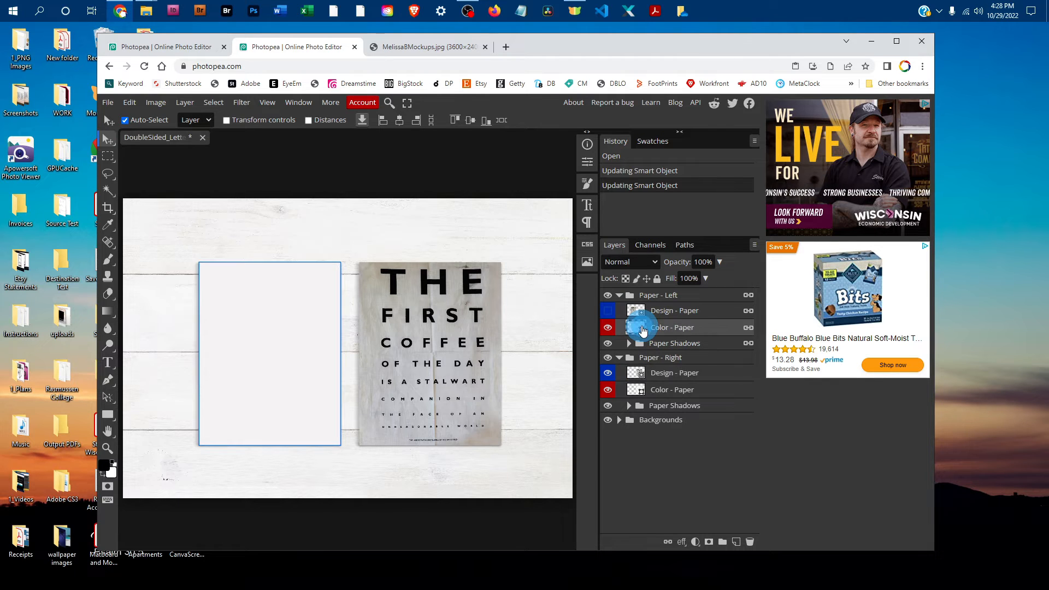
{"action": "double_click", "coordinate": [642, 326]}
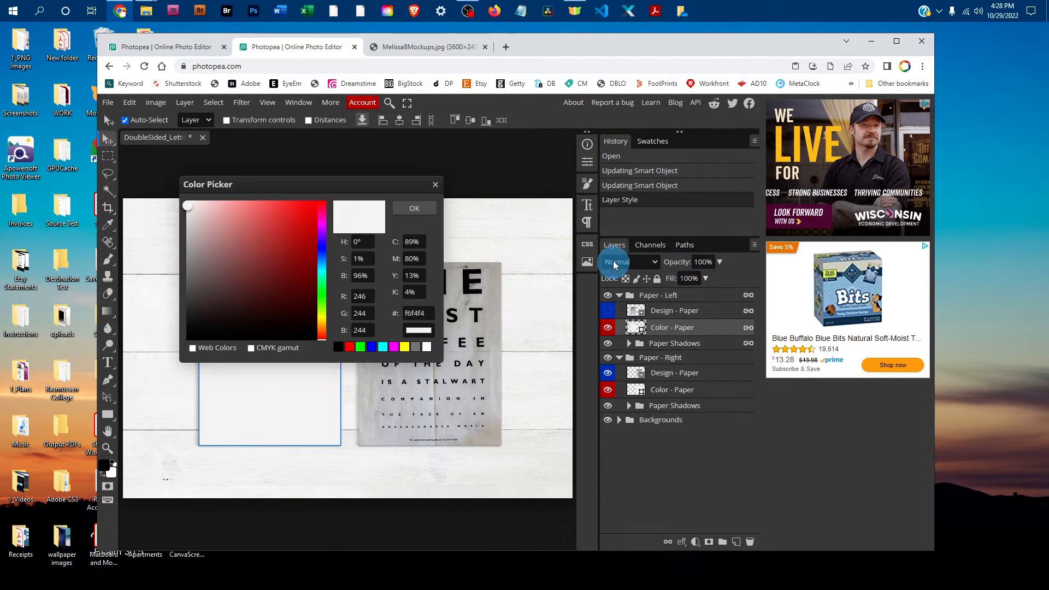
{"action": "left_click_drag", "start_coordinate": [303, 188], "coordinate": [530, 194]}
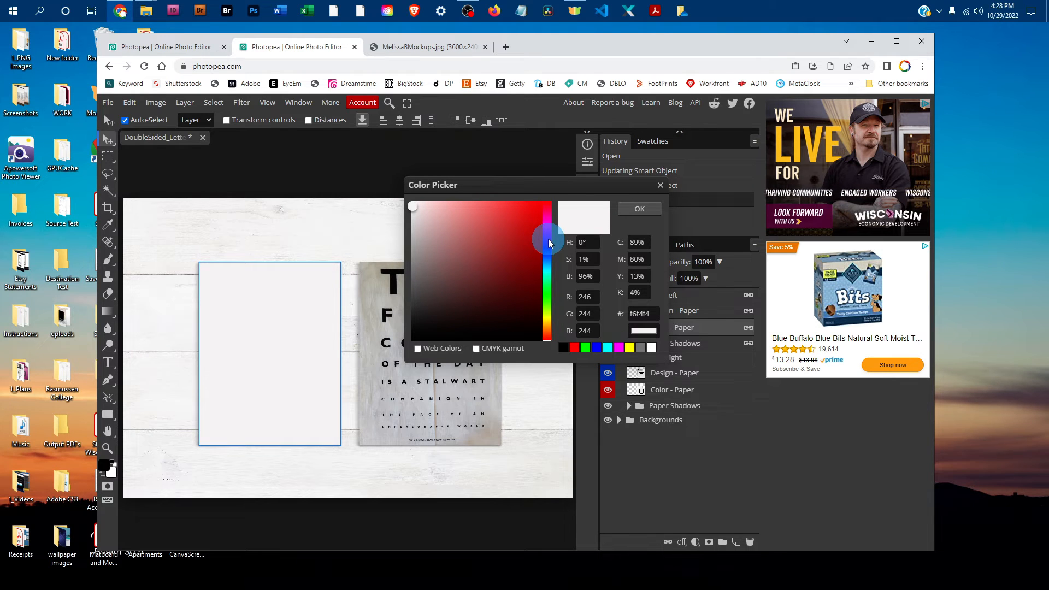
{"action": "mouse_move", "coordinate": [551, 257]}
{"action": "left_mouse_down"}
{"action": "mouse_move", "coordinate": [549, 274]}
{"action": "mouse_move", "coordinate": [548, 265]}
{"action": "mouse_move", "coordinate": [472, 278]}
{"action": "left_mouse_up"}
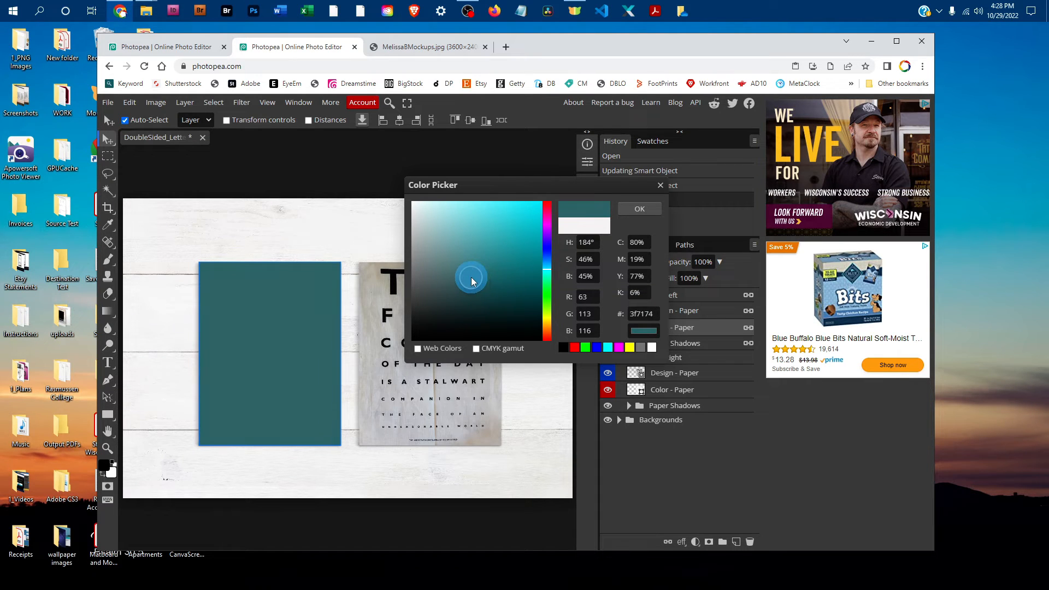
{"action": "left_click", "coordinate": [462, 248]}
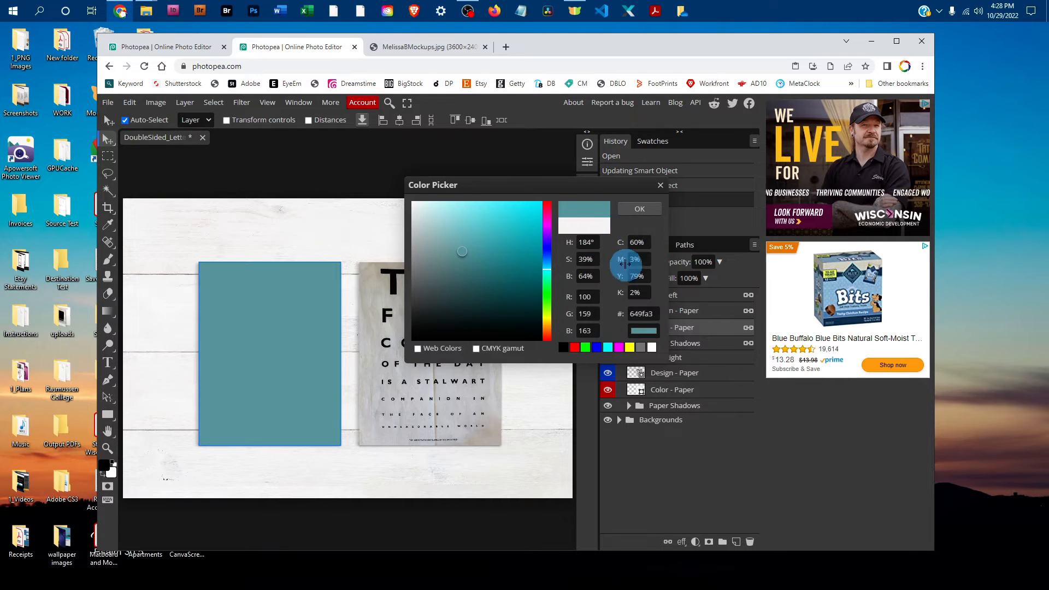
{"action": "left_click", "coordinate": [653, 313]}
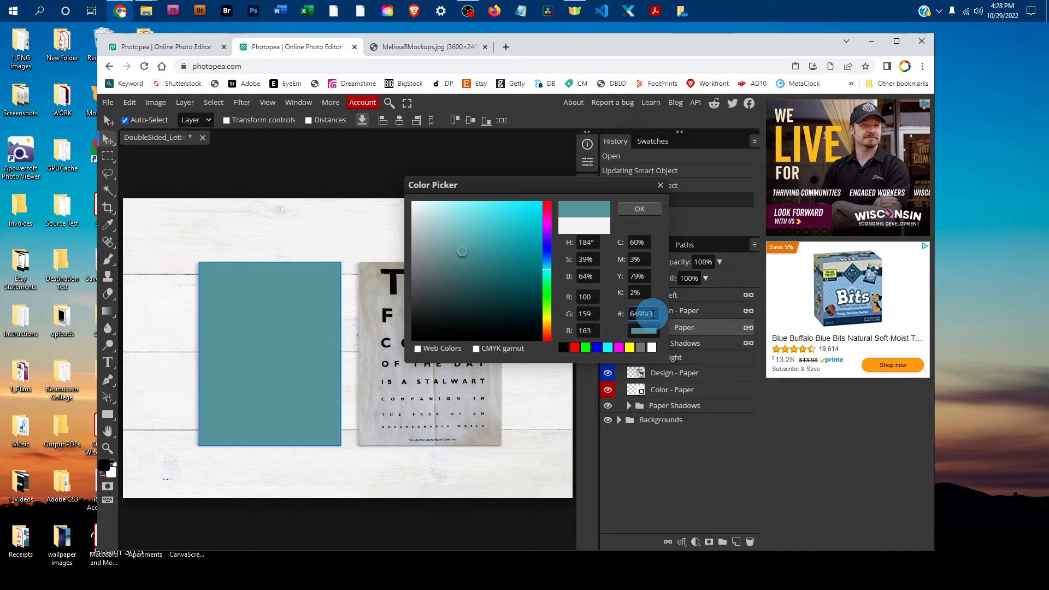
{"action": "left_click_drag", "start_coordinate": [652, 313], "coordinate": [628, 310]}
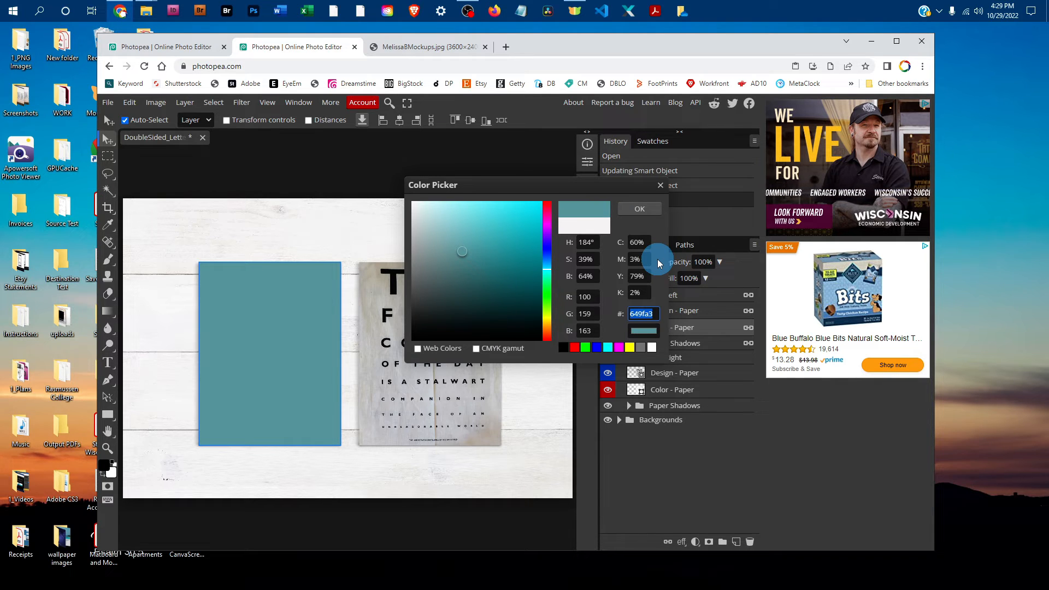
{"action": "left_click", "coordinate": [642, 210]}
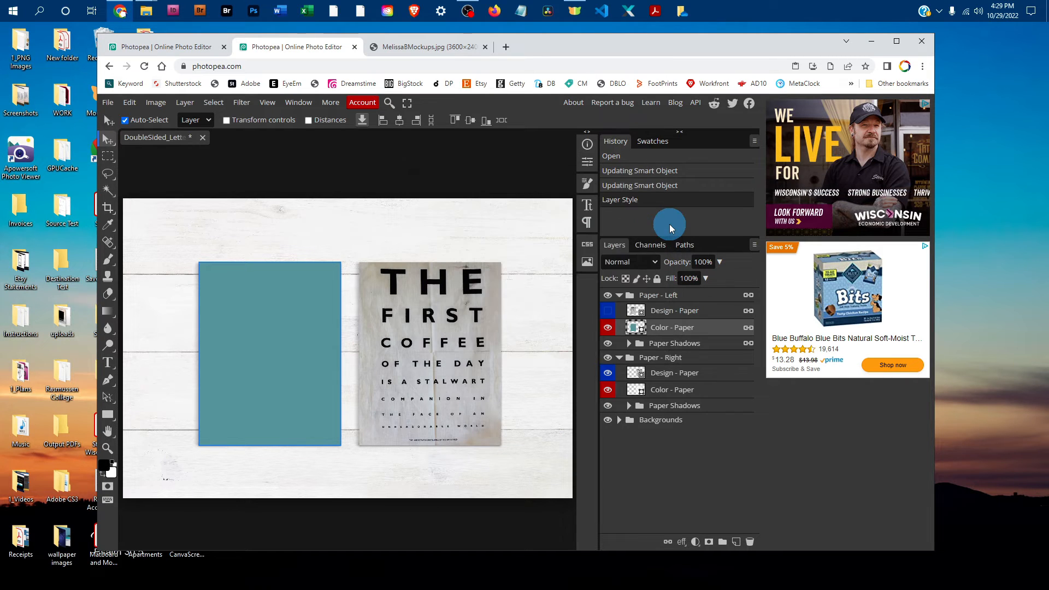
- Set the Color - Paper fill in the Paper - Right group to 649fa3 and hide that group's Design - Paper layer
{"action": "double_click", "coordinate": [634, 393]}
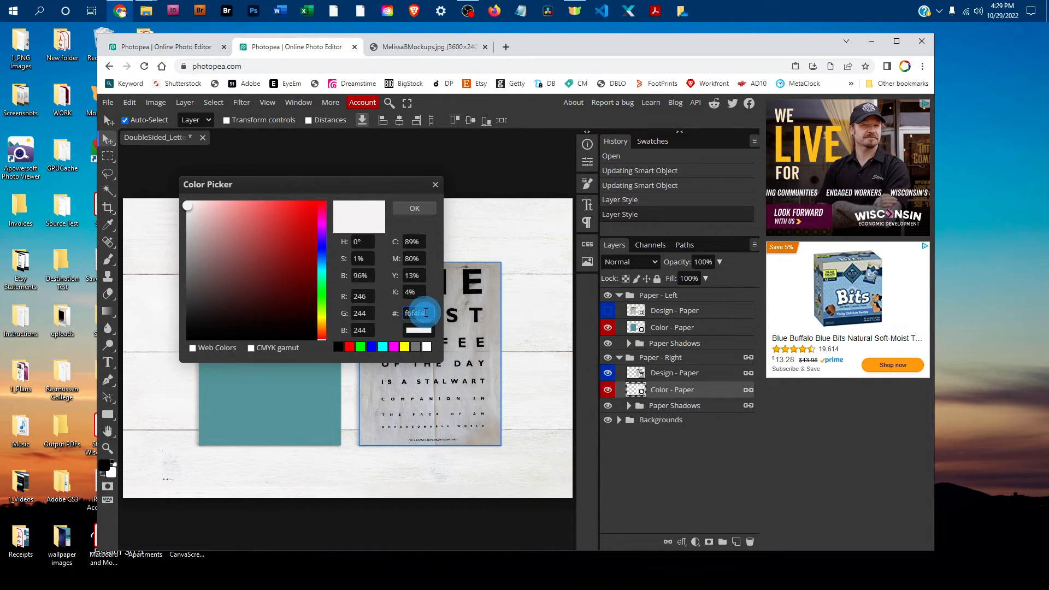
{"action": "left_click_drag", "start_coordinate": [424, 314], "coordinate": [401, 312]}
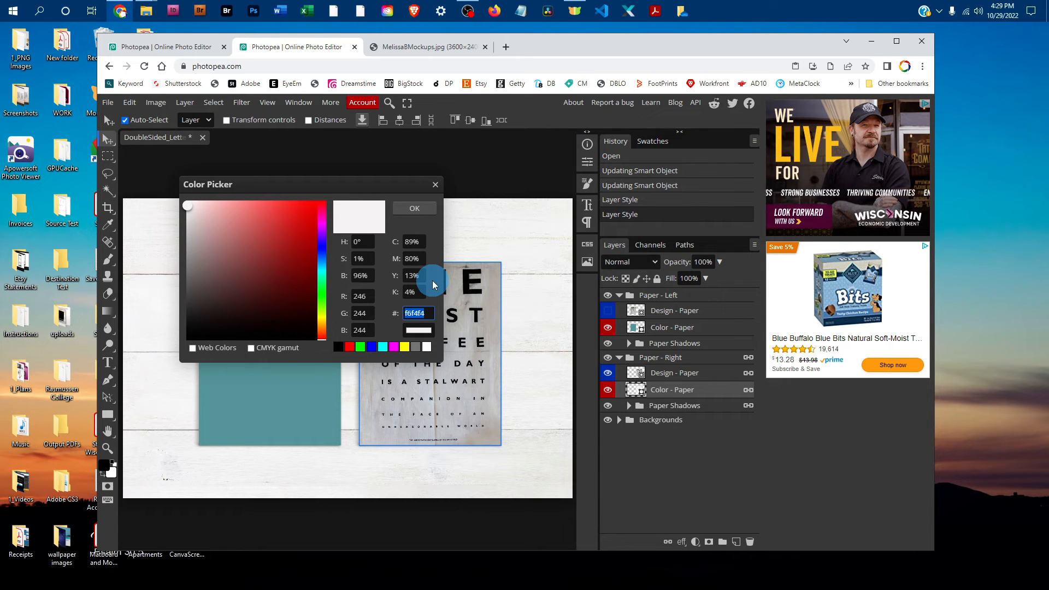
{"action": "key", "text": "ctrl+v"}
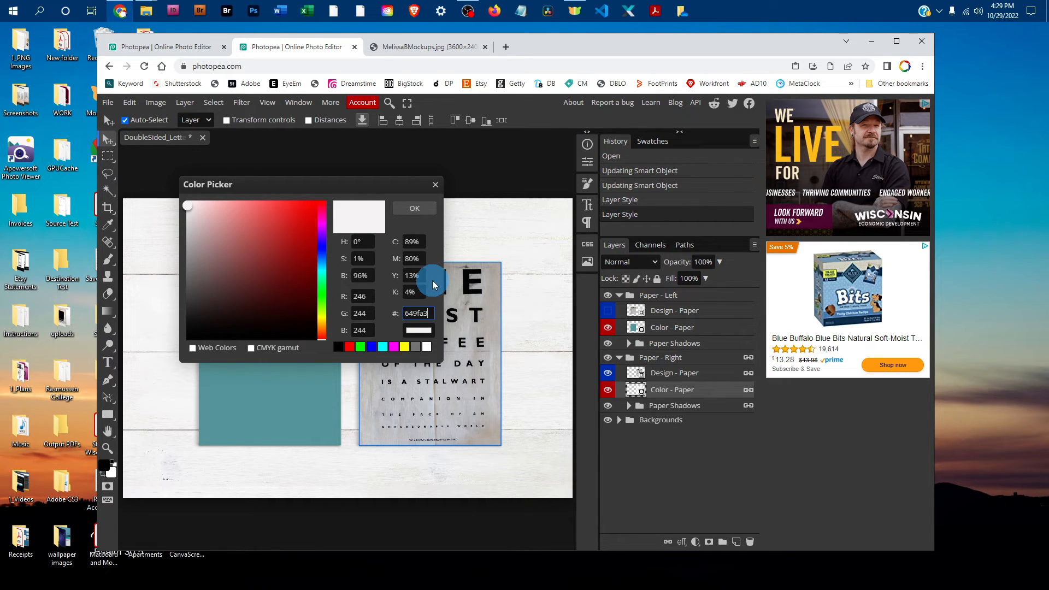
{"action": "left_click", "coordinate": [412, 209]}
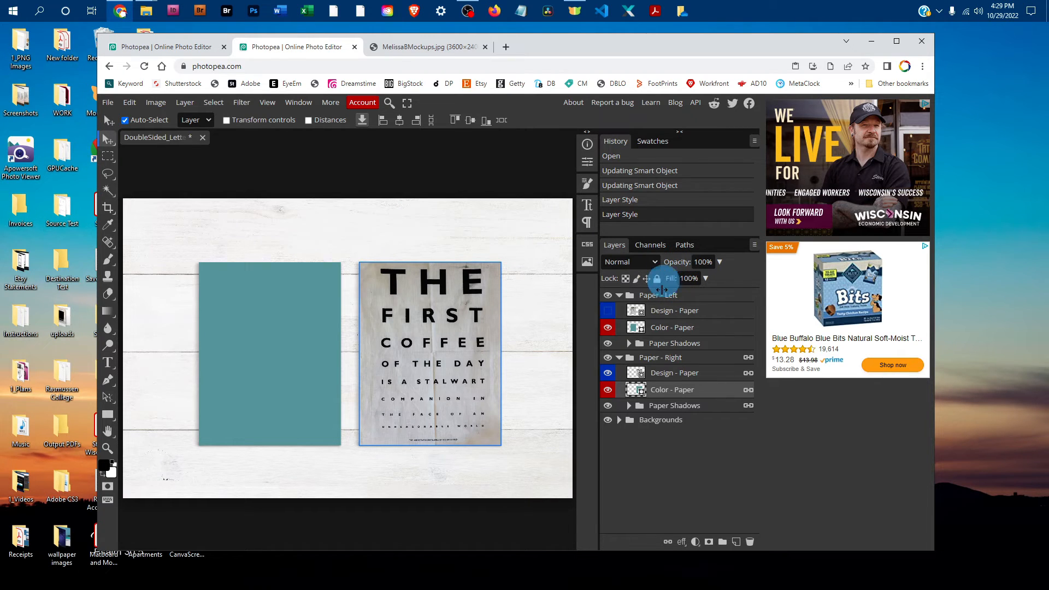
{"action": "left_click", "coordinate": [607, 373]}
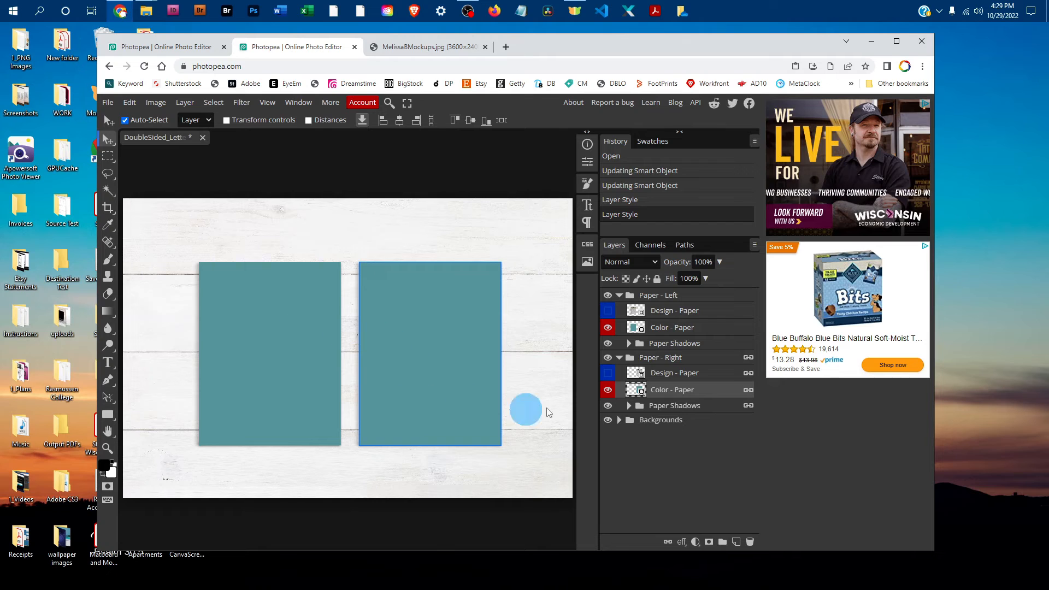
- Show the Design - Paper layers in both paper groups and hide both Color - Paper layers
{"action": "left_click", "coordinate": [608, 373]}
{"action": "left_click", "coordinate": [607, 310]}
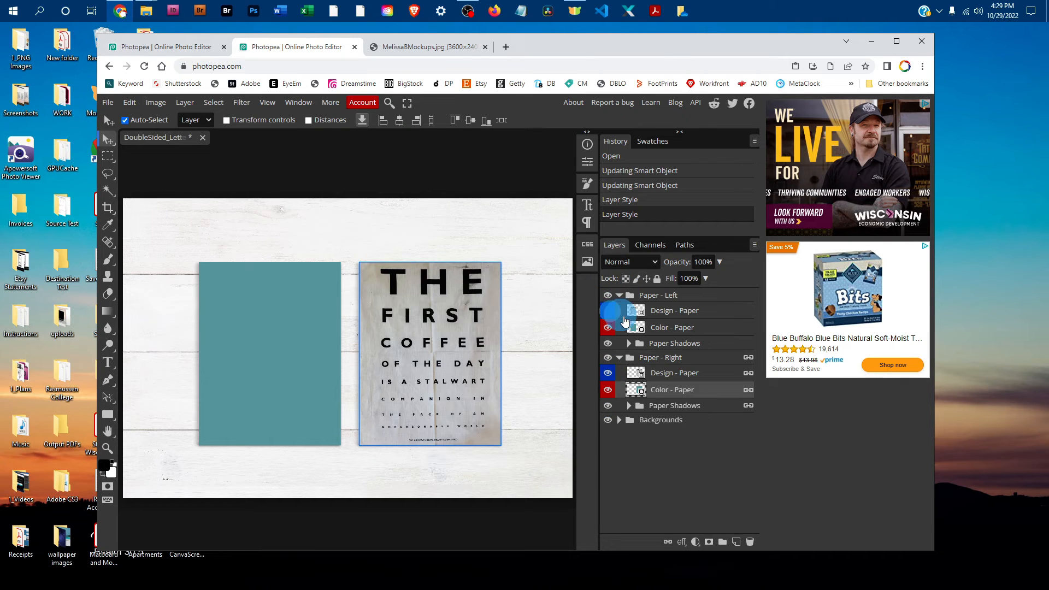
{"action": "left_click", "coordinate": [607, 327]}
{"action": "left_click", "coordinate": [608, 390]}
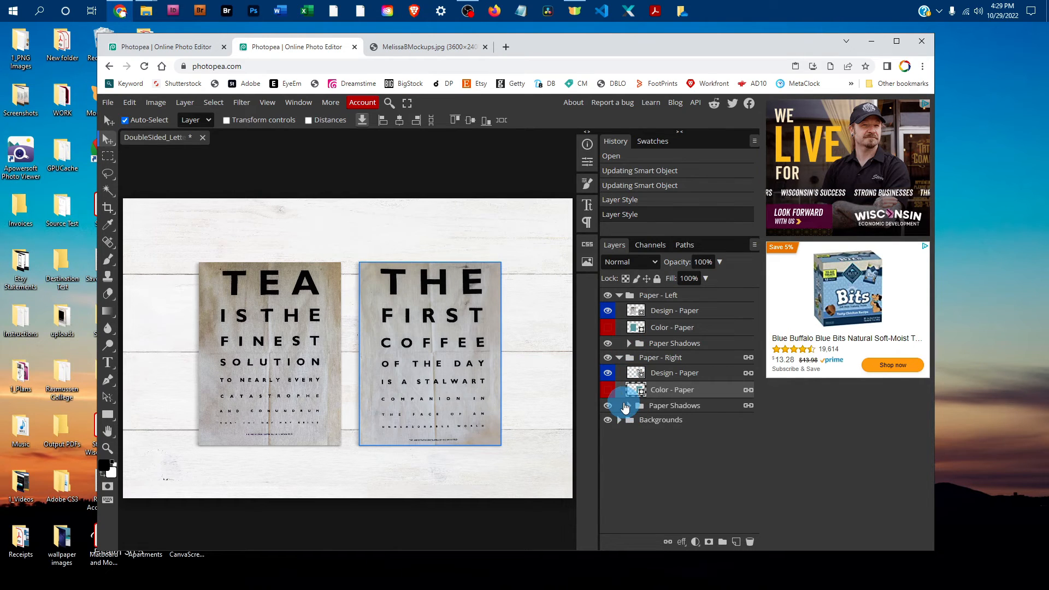
- Set the opacity of the Cast Shadow Left layer in the Paper - Right group's Paper Shadows to 50%
{"action": "left_click", "coordinate": [629, 406]}
{"action": "left_click", "coordinate": [692, 425]}
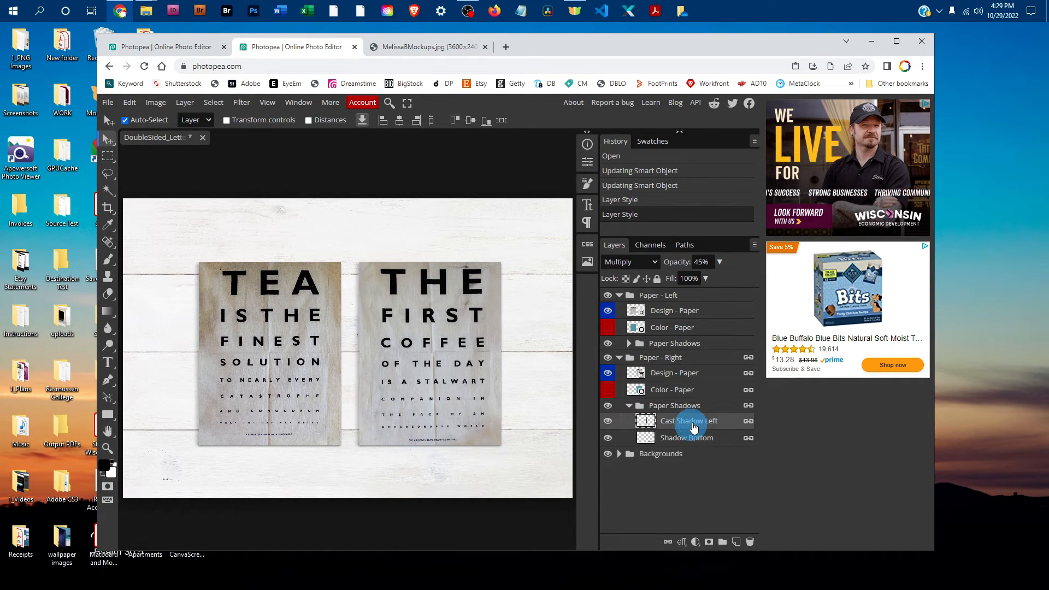
{"action": "left_click", "coordinate": [720, 263]}
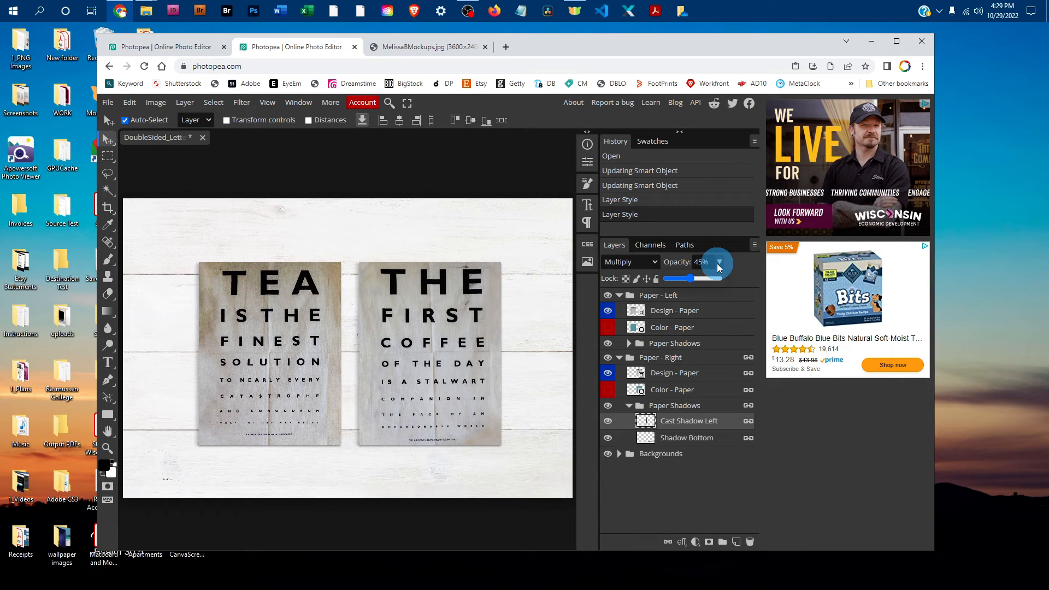
{"action": "mouse_move", "coordinate": [688, 279]}
{"action": "left_mouse_down"}
{"action": "mouse_move", "coordinate": [705, 277]}
{"action": "mouse_move", "coordinate": [674, 276]}
{"action": "mouse_move", "coordinate": [693, 277]}
{"action": "left_mouse_up"}
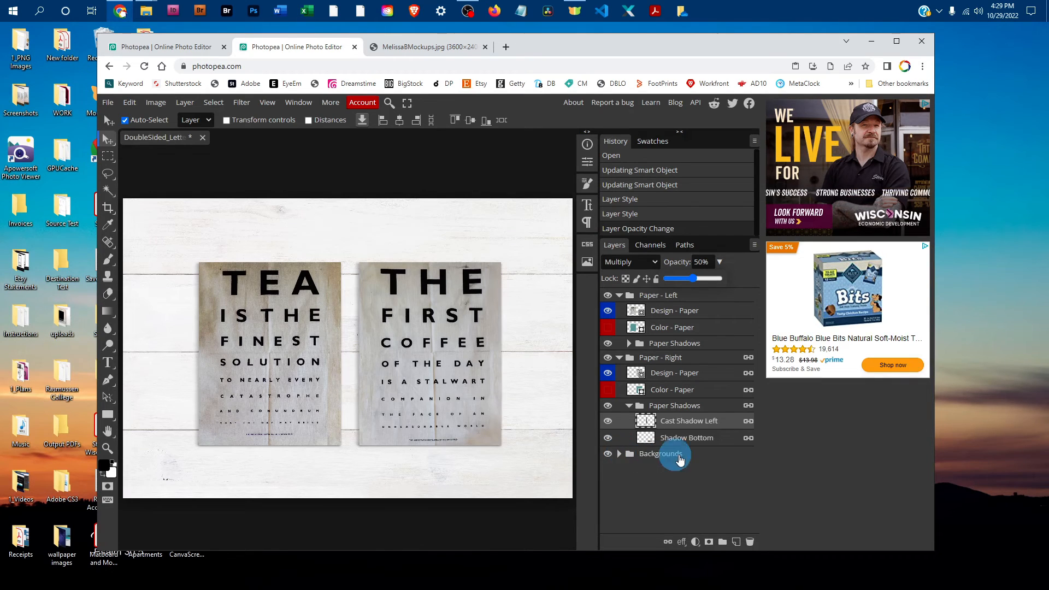
- Hide White Wood and White Marble in the Backgrounds group to preview Gray Wood, and show both layers again
{"action": "left_click", "coordinate": [618, 455]}
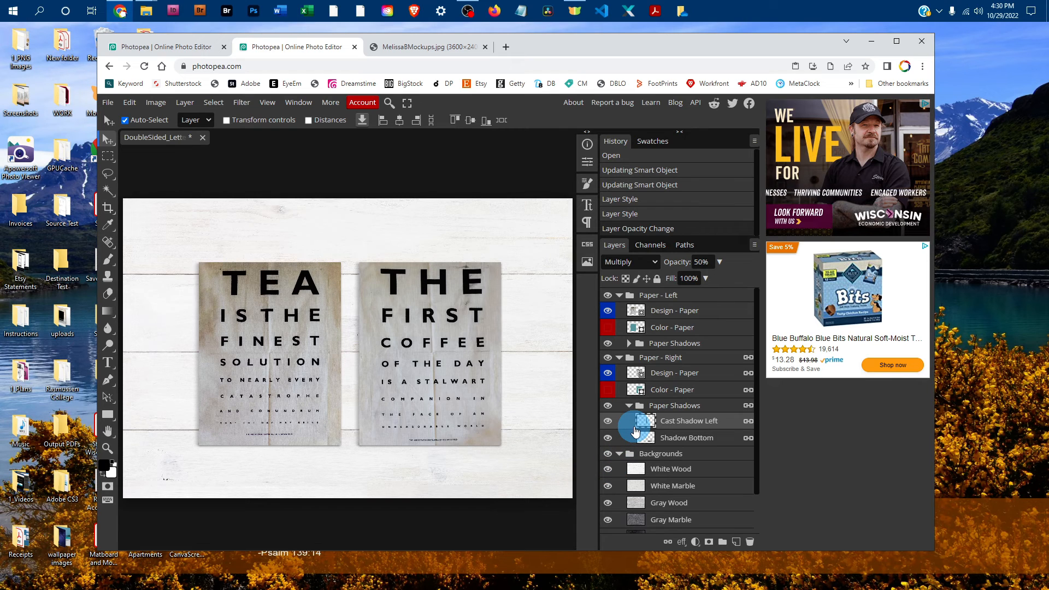
{"action": "left_click", "coordinate": [608, 469]}
{"action": "left_click", "coordinate": [607, 488]}
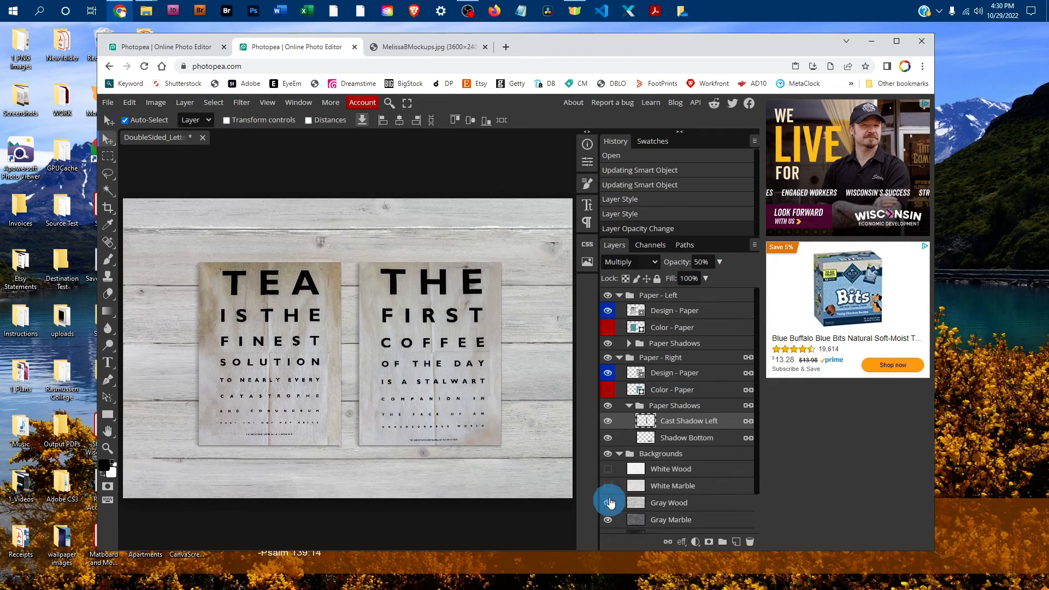
{"action": "left_click", "coordinate": [607, 486]}
{"action": "left_click", "coordinate": [607, 469]}
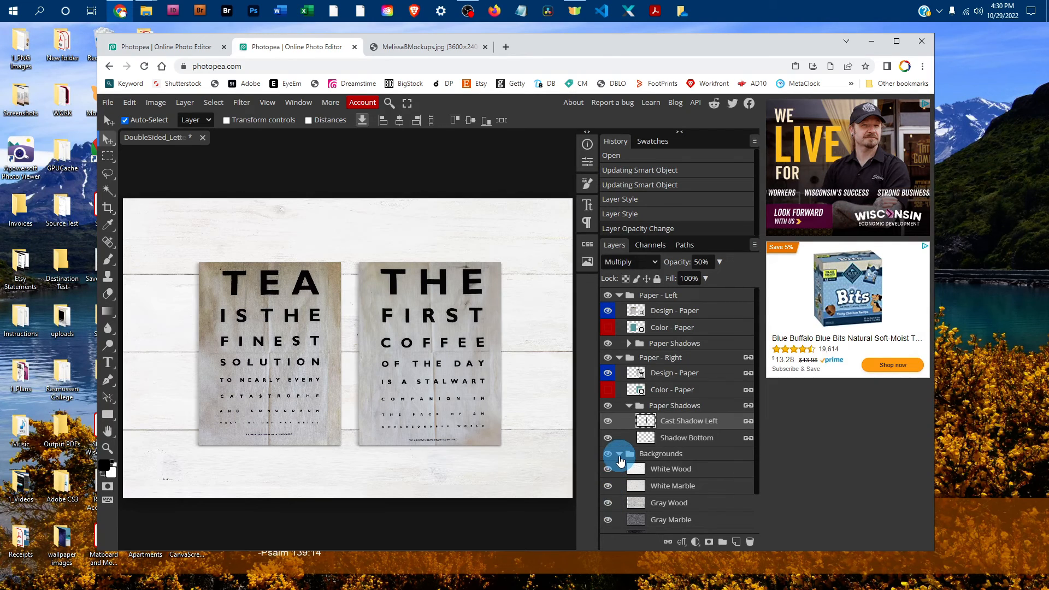
{"action": "left_click", "coordinate": [623, 453]}
{"action": "left_click", "coordinate": [702, 479]}
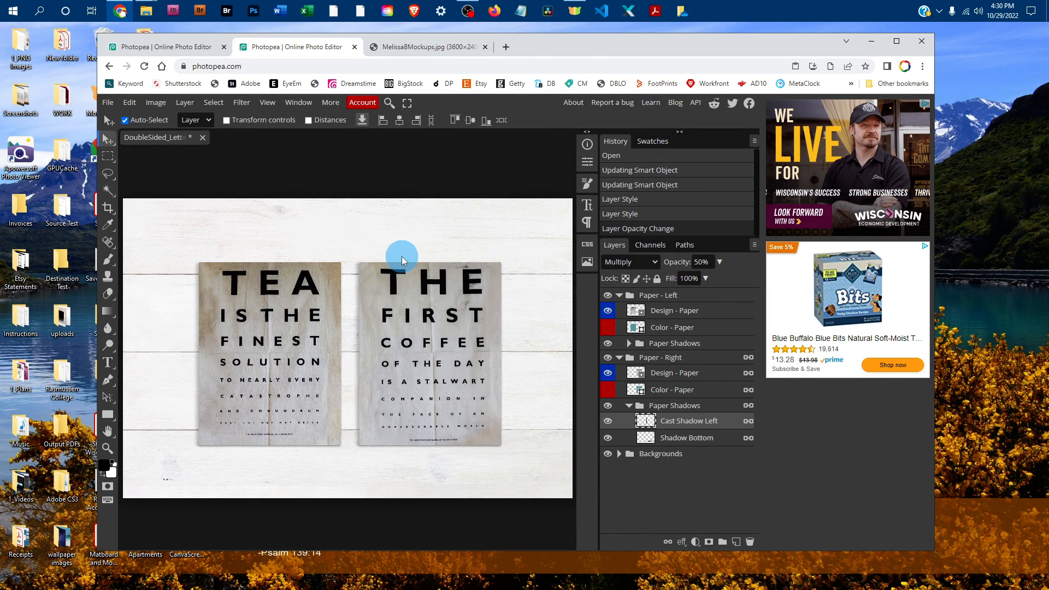
- Switch to the MelissaBMockups.jpg image open in the browser to view the mockup website notice
{"action": "left_click", "coordinate": [440, 49]}
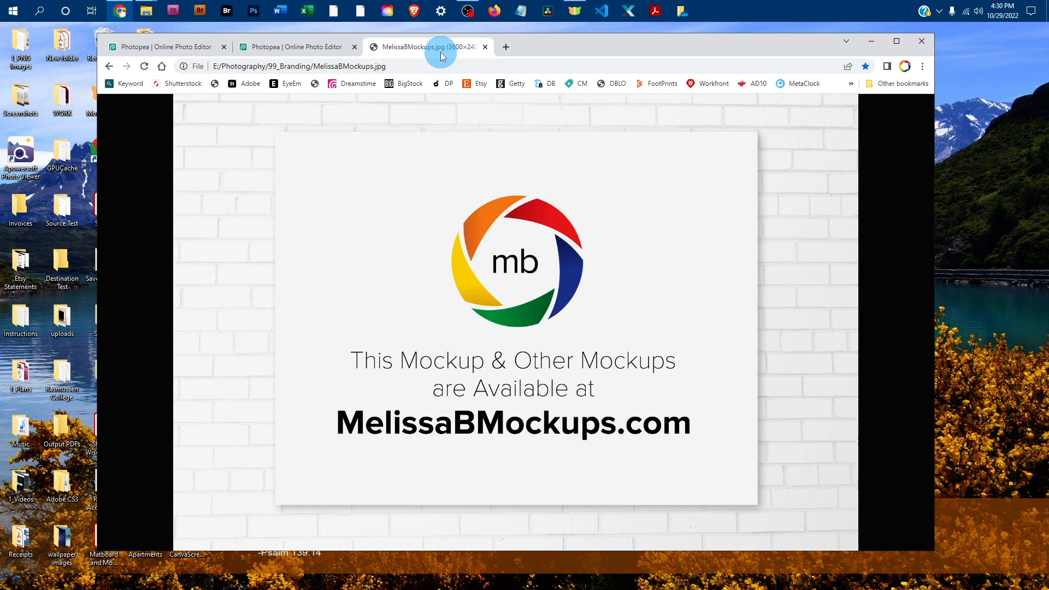
{"action": "left_click", "coordinate": [717, 6]}
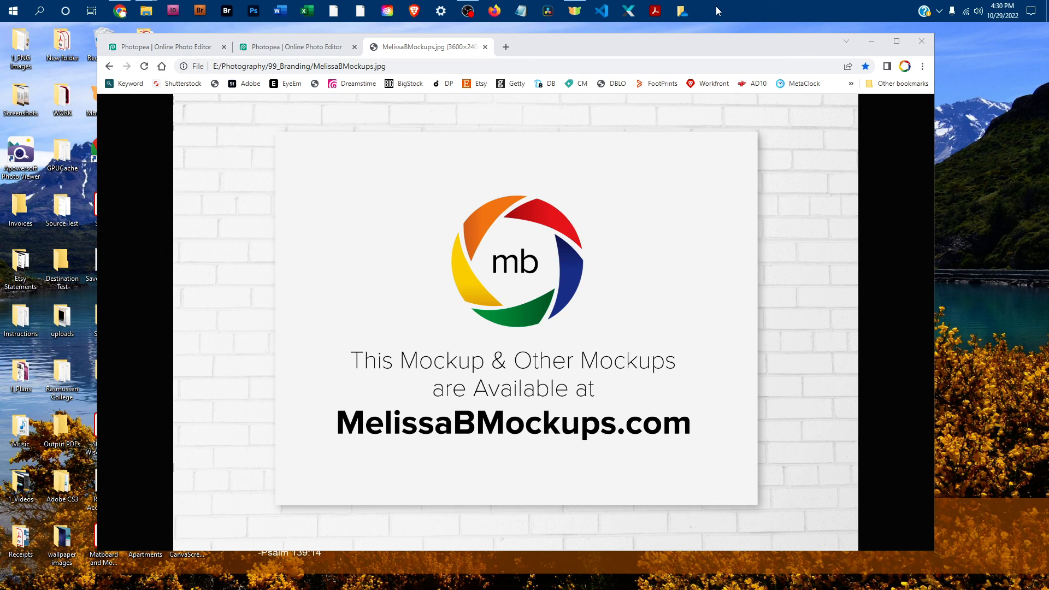